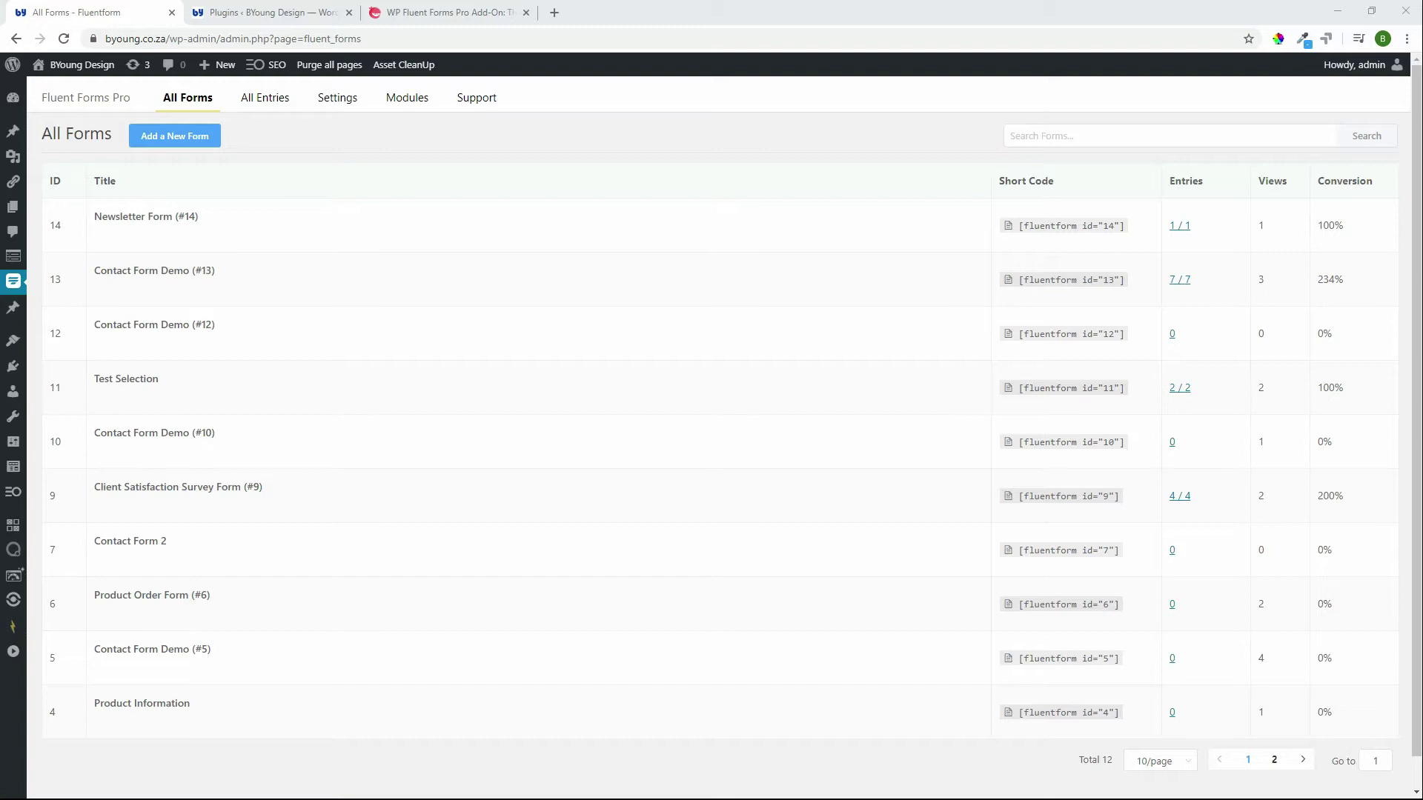
Step: Go from the All Forms list to the Fluent Forms Support tab
click(495, 106)
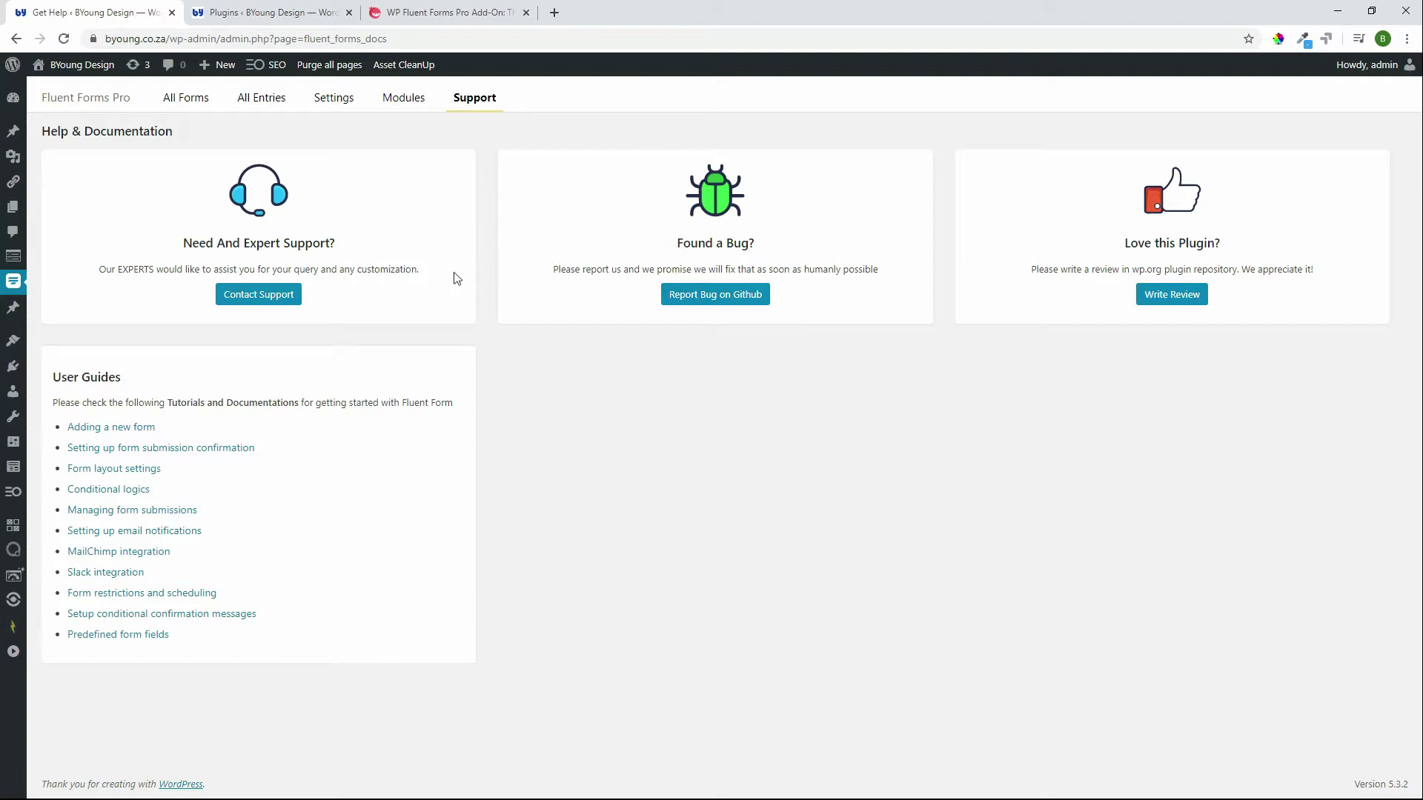
Step: Browse the Modules page integration cards to the bottom and back to the top
click(407, 106)
scroll(911, 337, down, 1)
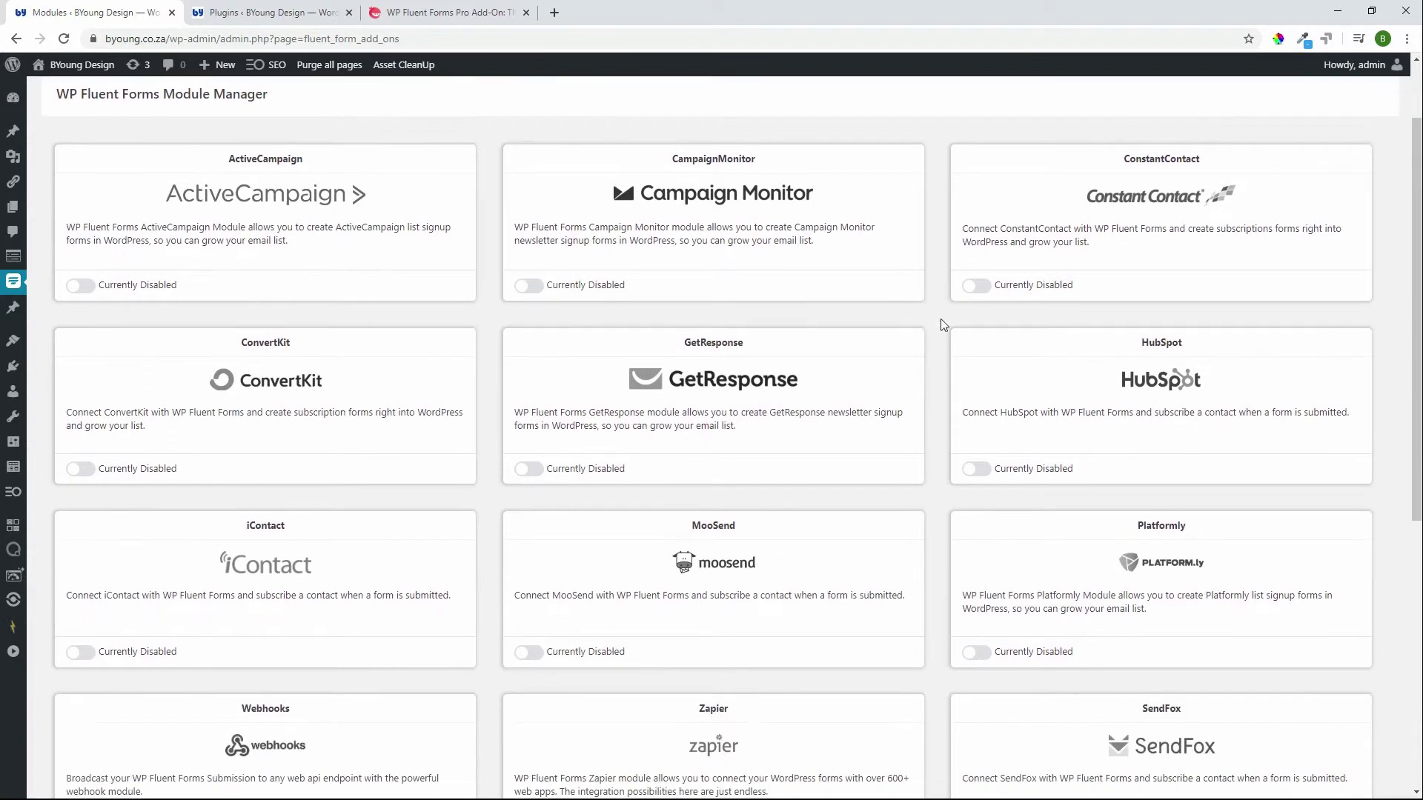
scroll(291, 578, down, 1)
scroll(292, 578, down, 2)
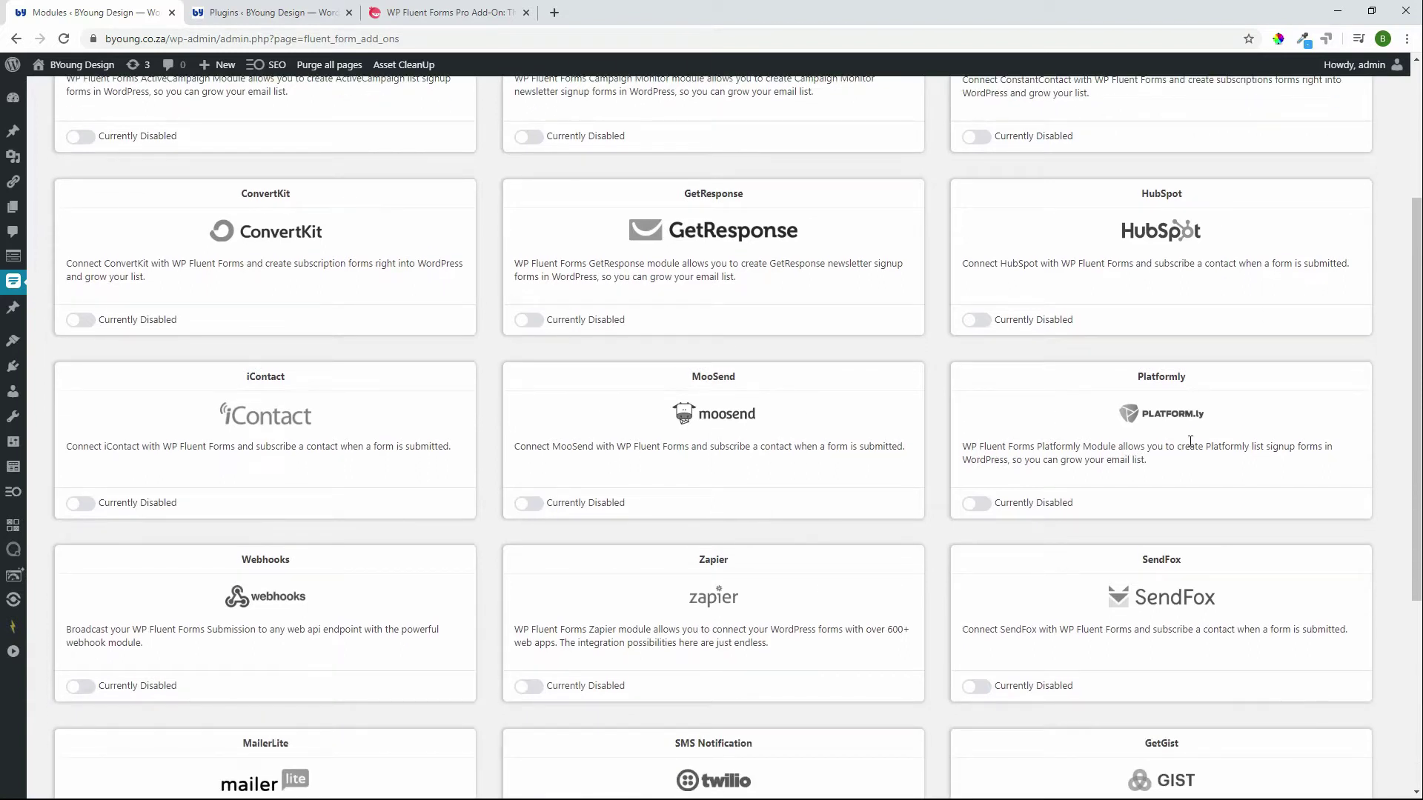
scroll(1190, 442, down, 3)
scroll(1092, 628, down, 1)
scroll(1091, 628, down, 1)
scroll(343, 671, up, 3)
scroll(343, 670, up, 3)
scroll(343, 670, up, 3)
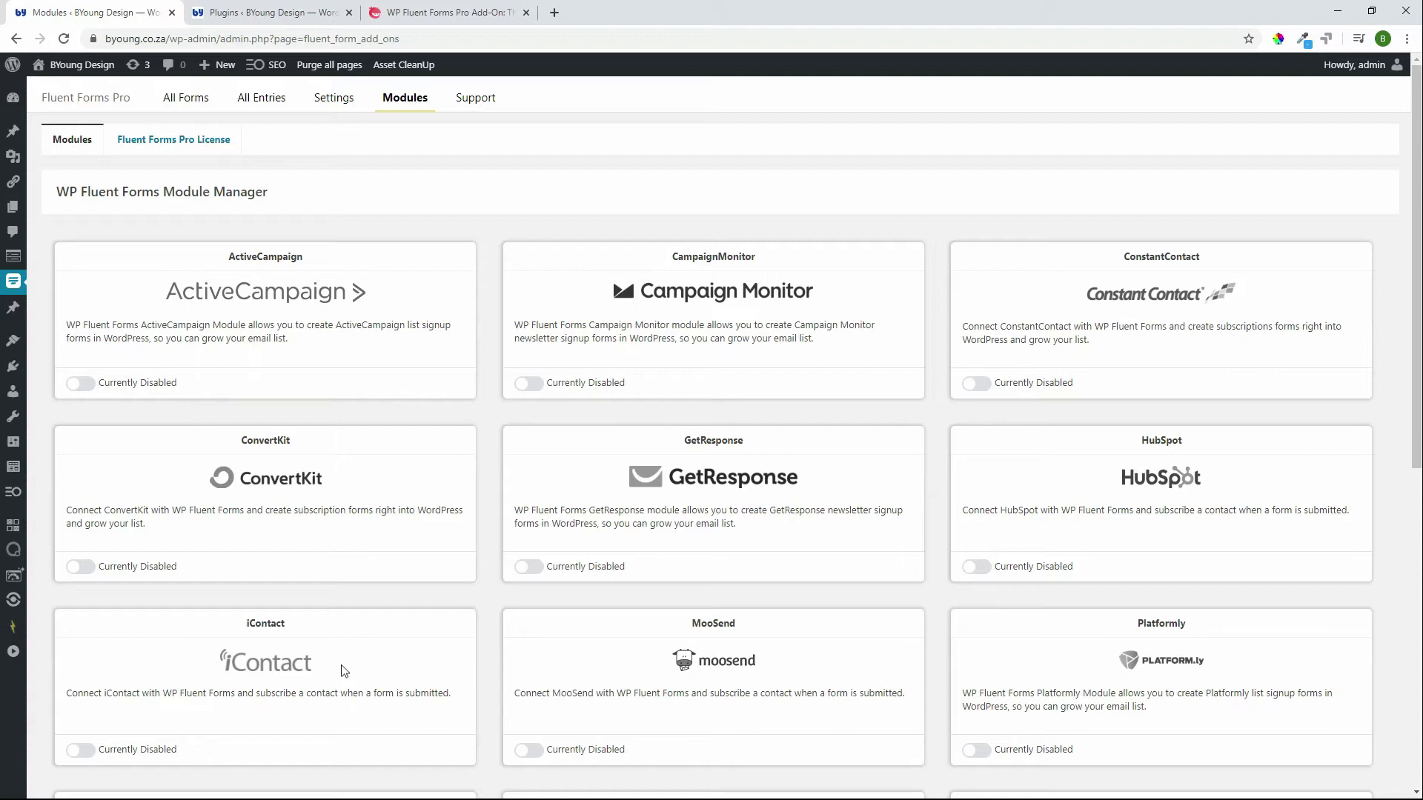
Step: Open global Settings and check help message and label placement, keeping label placement Top
click(322, 102)
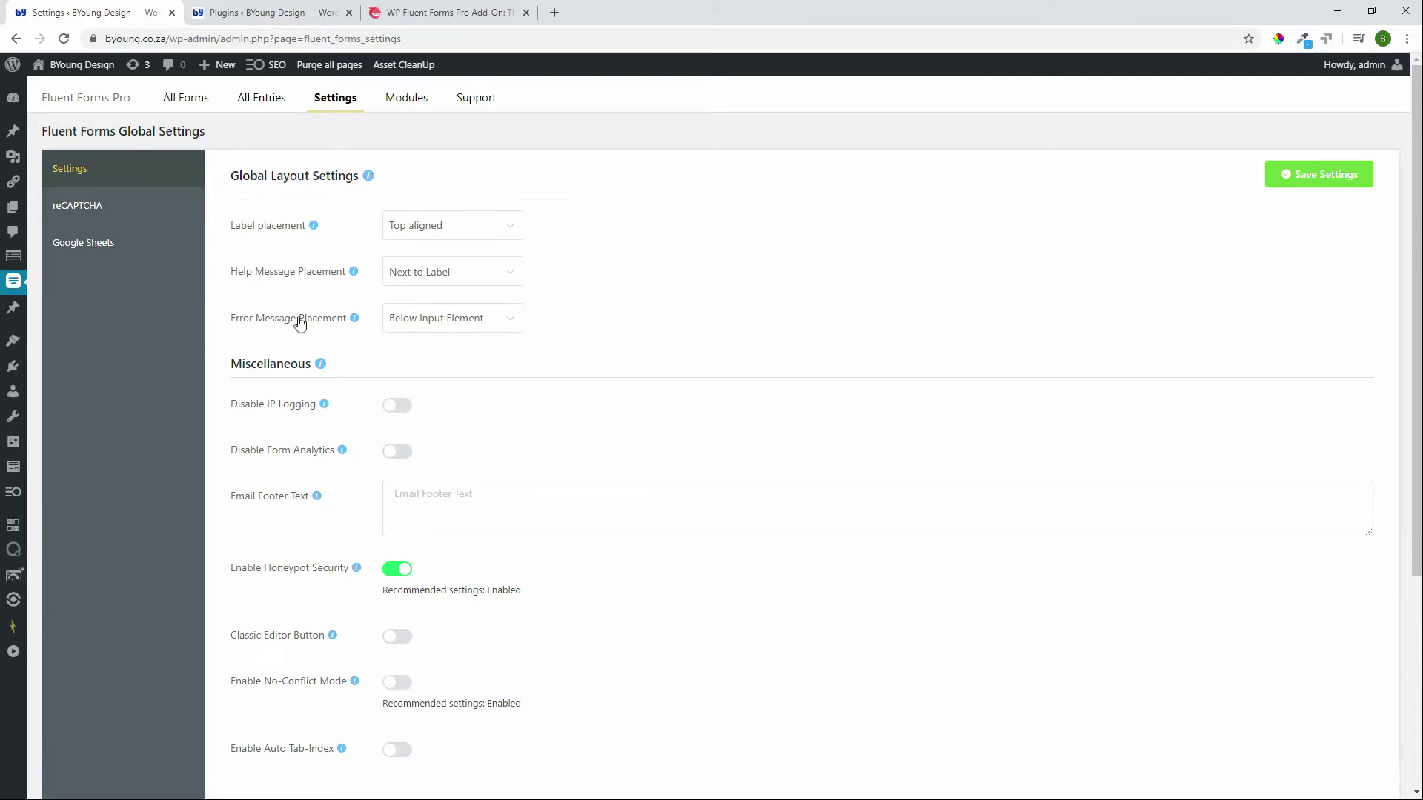
click(499, 279)
click(572, 308)
click(501, 235)
click(584, 291)
Step: Click into the Email Footer Text field and scroll through the rest of the settings
scroll(584, 291, down, 3)
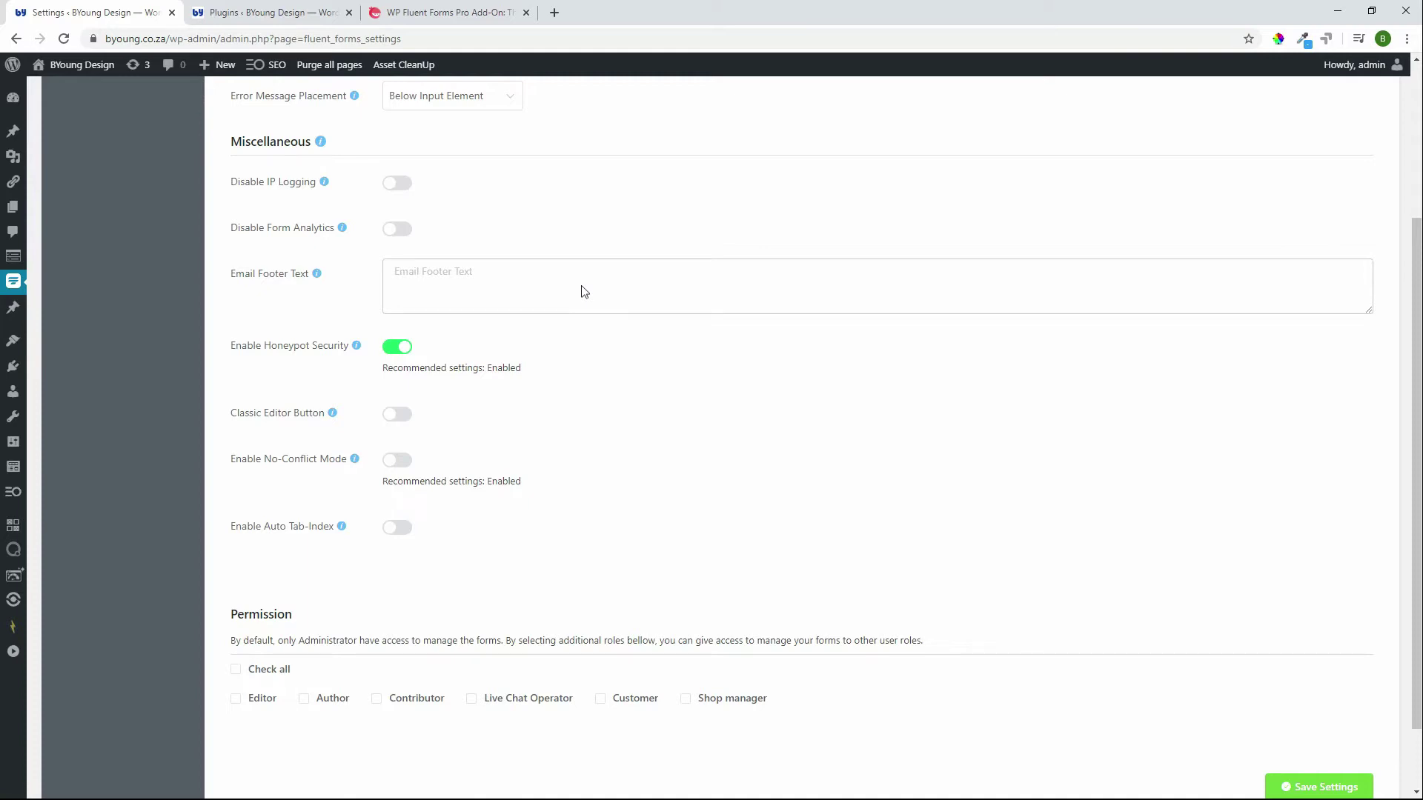
mouse_move(324, 268)
click(444, 266)
scroll(746, 514, down, 1)
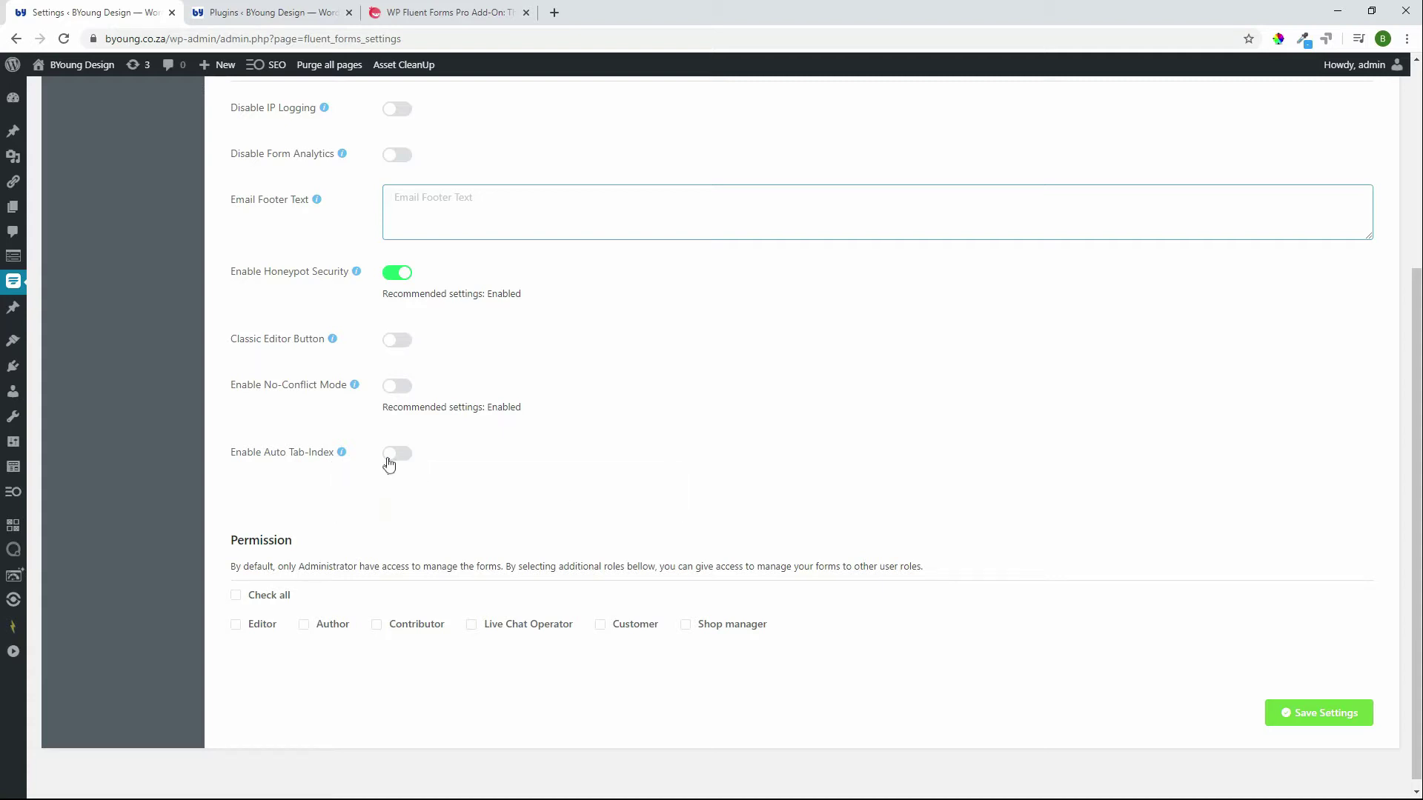
scroll(708, 591, up, 4)
scroll(708, 590, down, 2)
scroll(708, 590, up, 2)
Step: View the reCAPTCHA settings, then the Google Sheets integration settings
click(80, 216)
click(121, 245)
Step: Show the Entries list filtered to Contact Form Demo (#13)
click(265, 100)
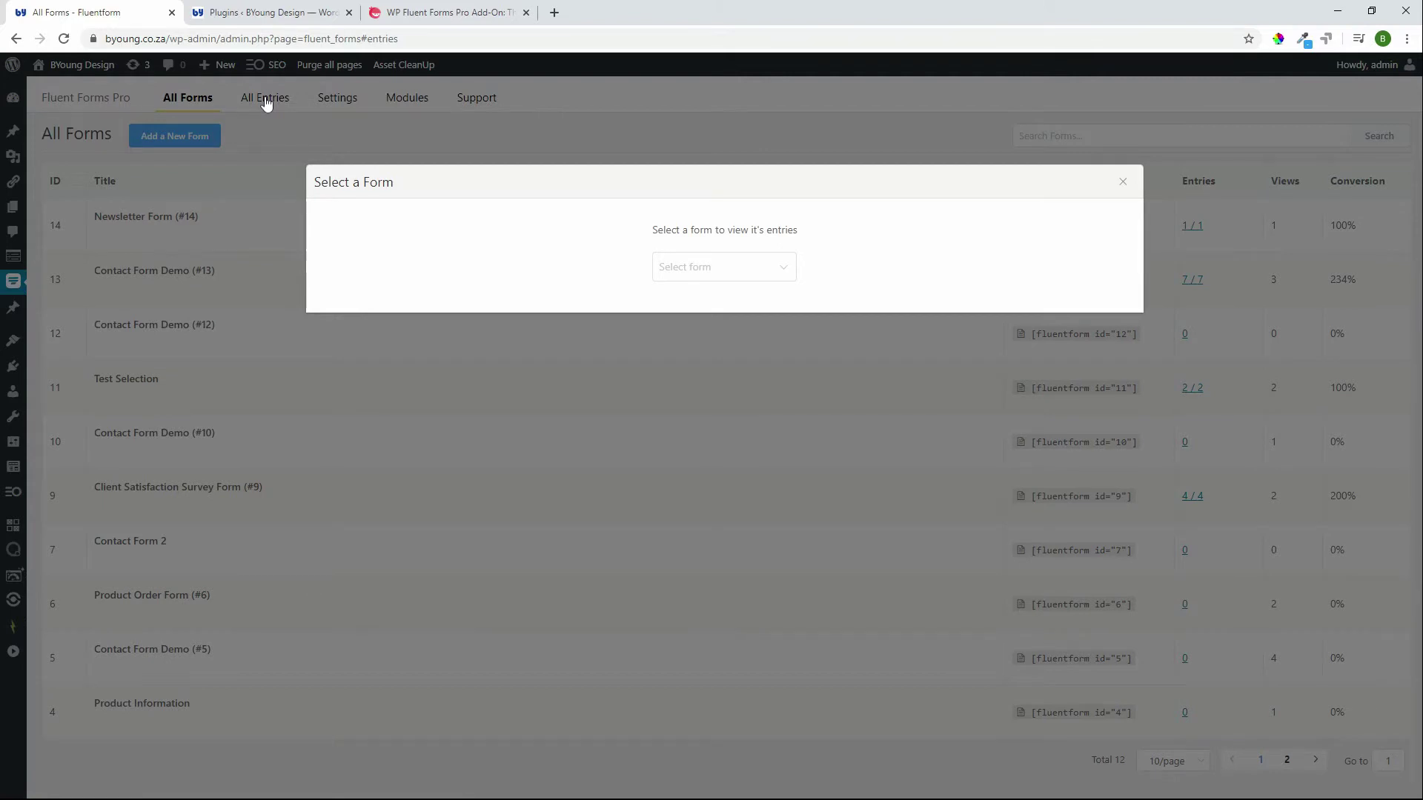
click(763, 272)
click(728, 338)
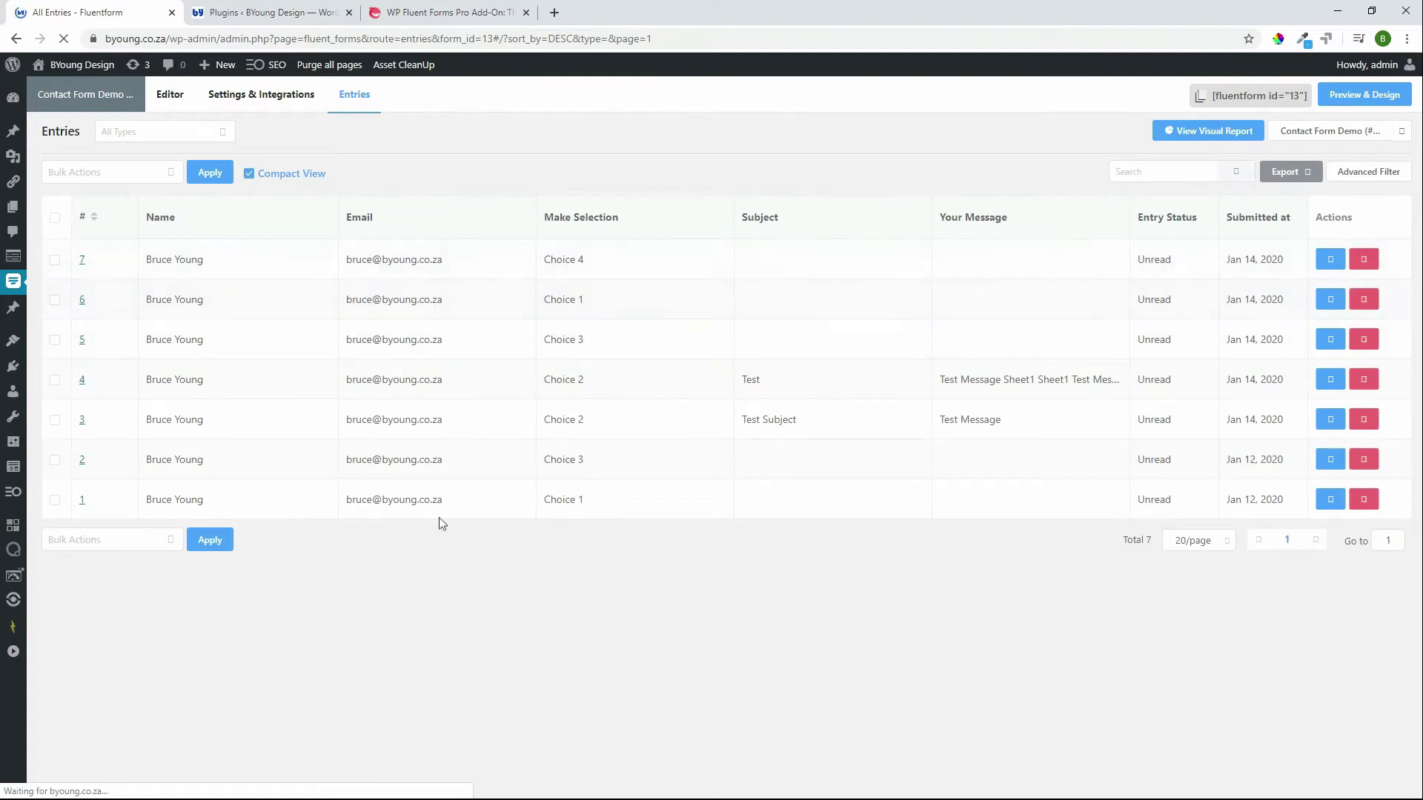
click(1332, 379)
scroll(574, 401, down, 2)
scroll(265, 474, up, 2)
scroll(355, 515, down, 2)
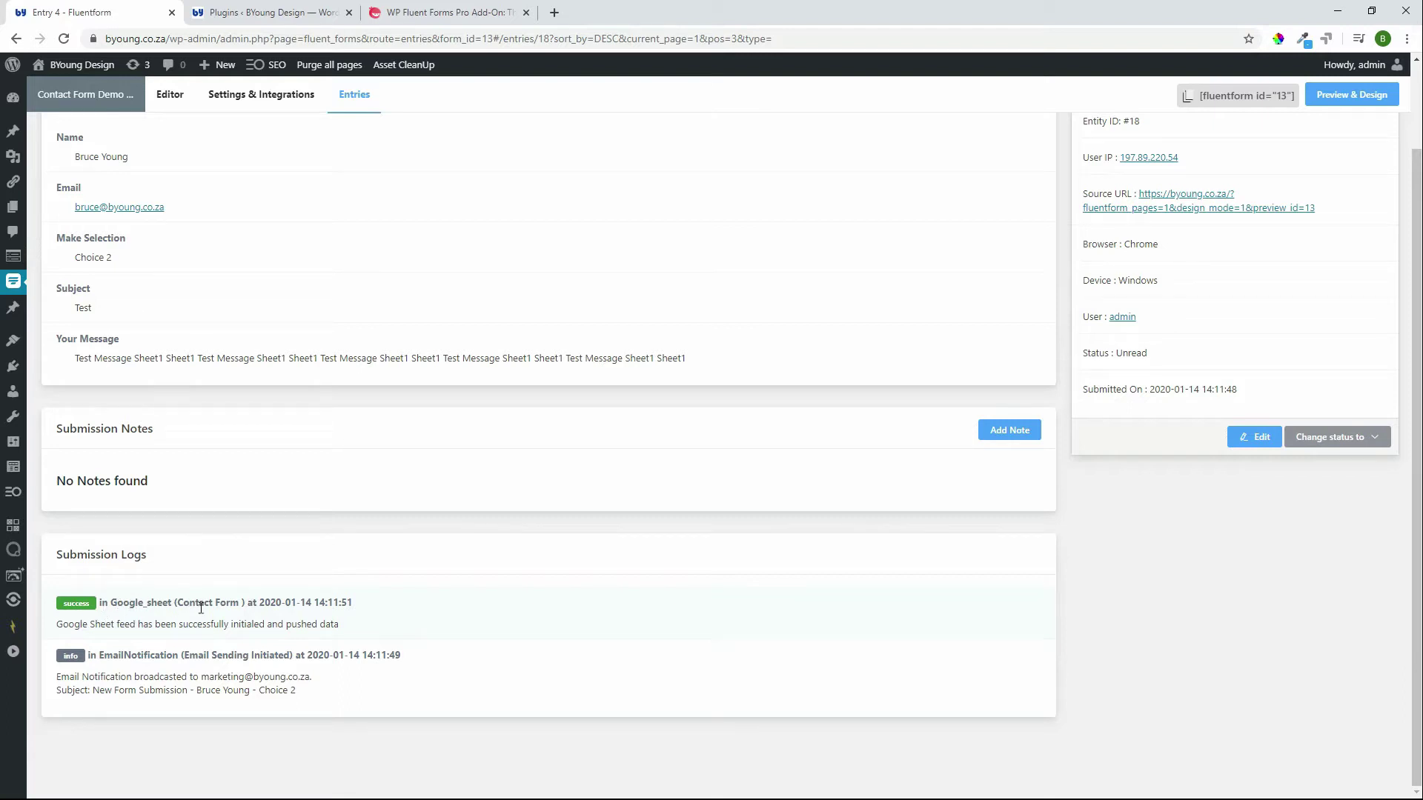
scroll(540, 534, up, 2)
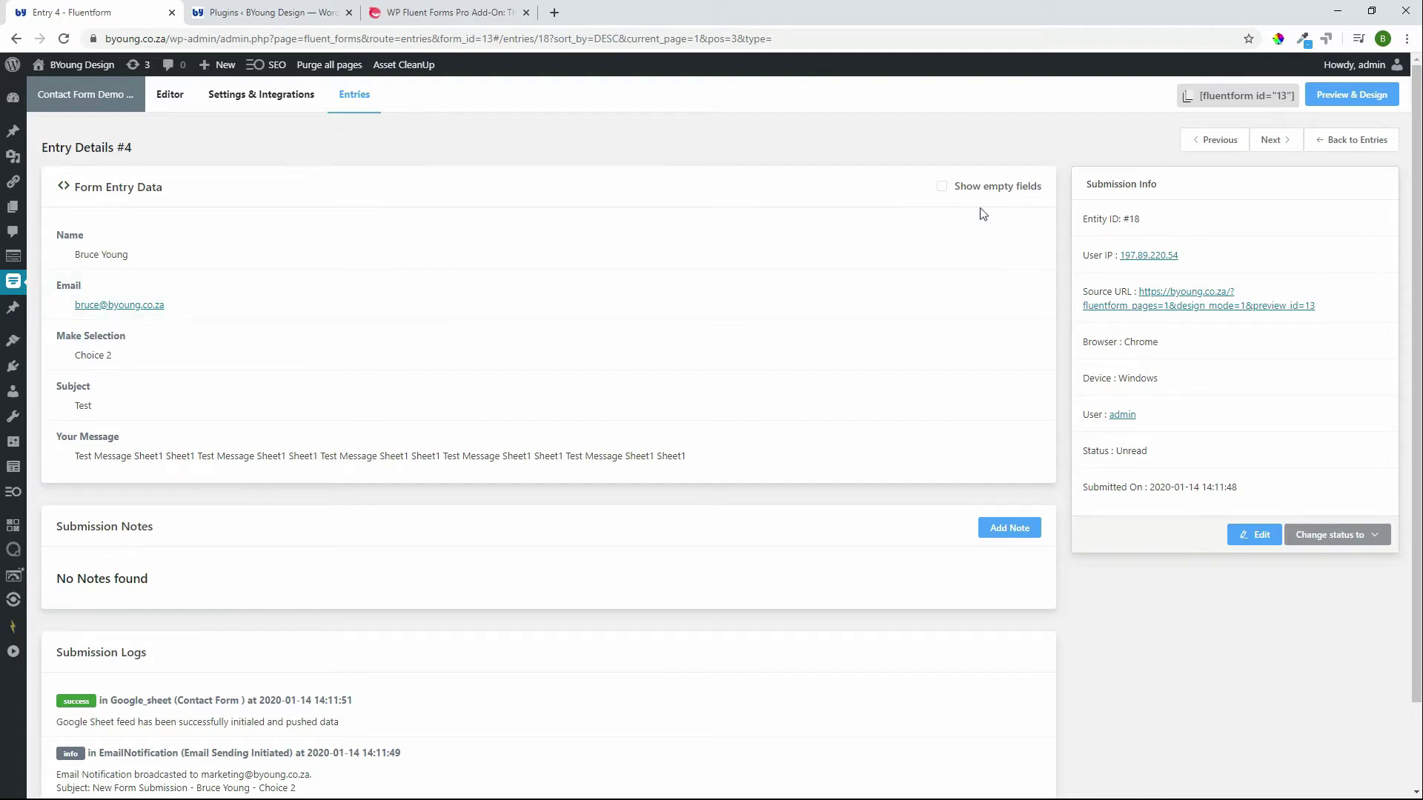
click(1356, 141)
Step: Open the entries' visual report, preview its printable version, then close the print preview
click(1200, 132)
click(1111, 511)
click(1042, 515)
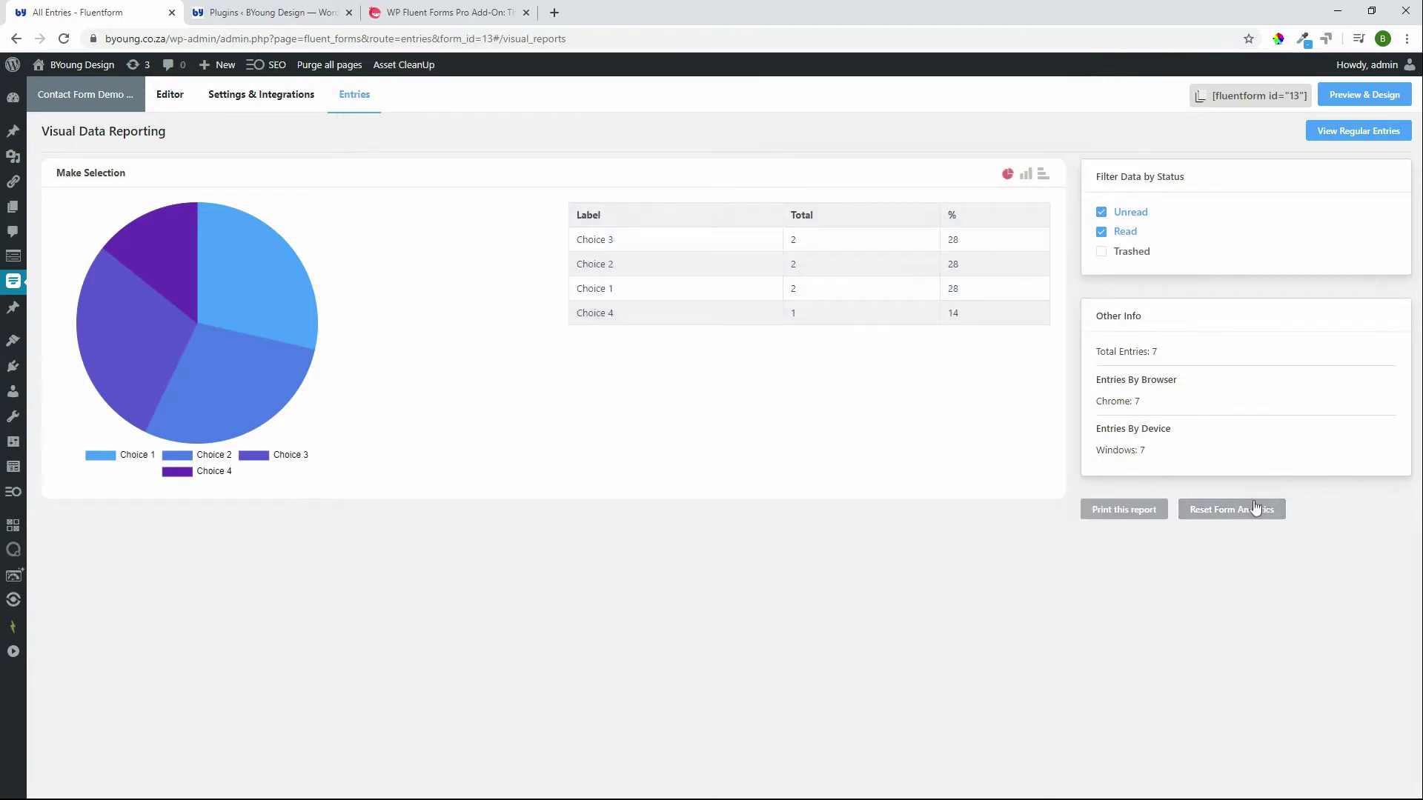
Step: Open Contact Form Demo's Settings & Integrations to view its form settings
click(257, 103)
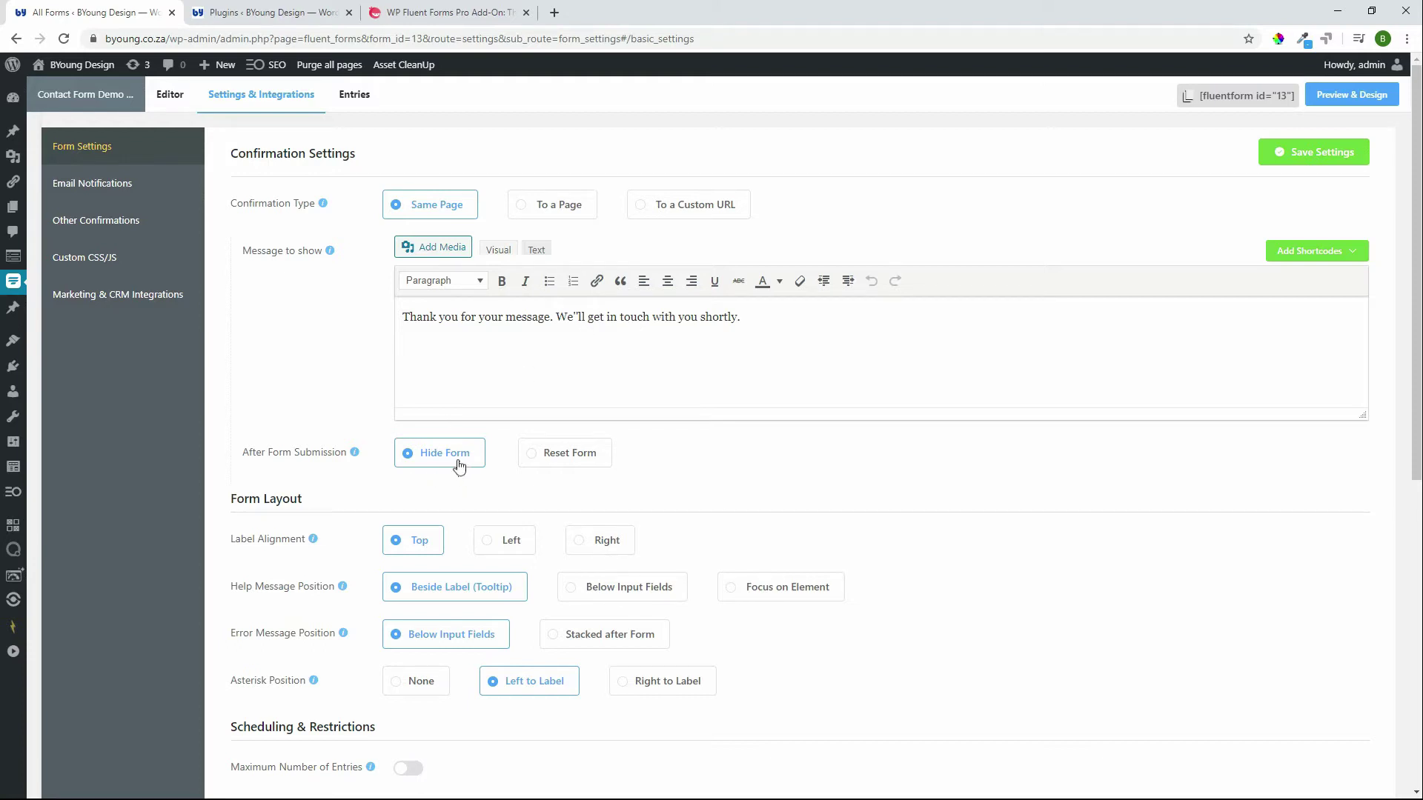
scroll(598, 452, down, 3)
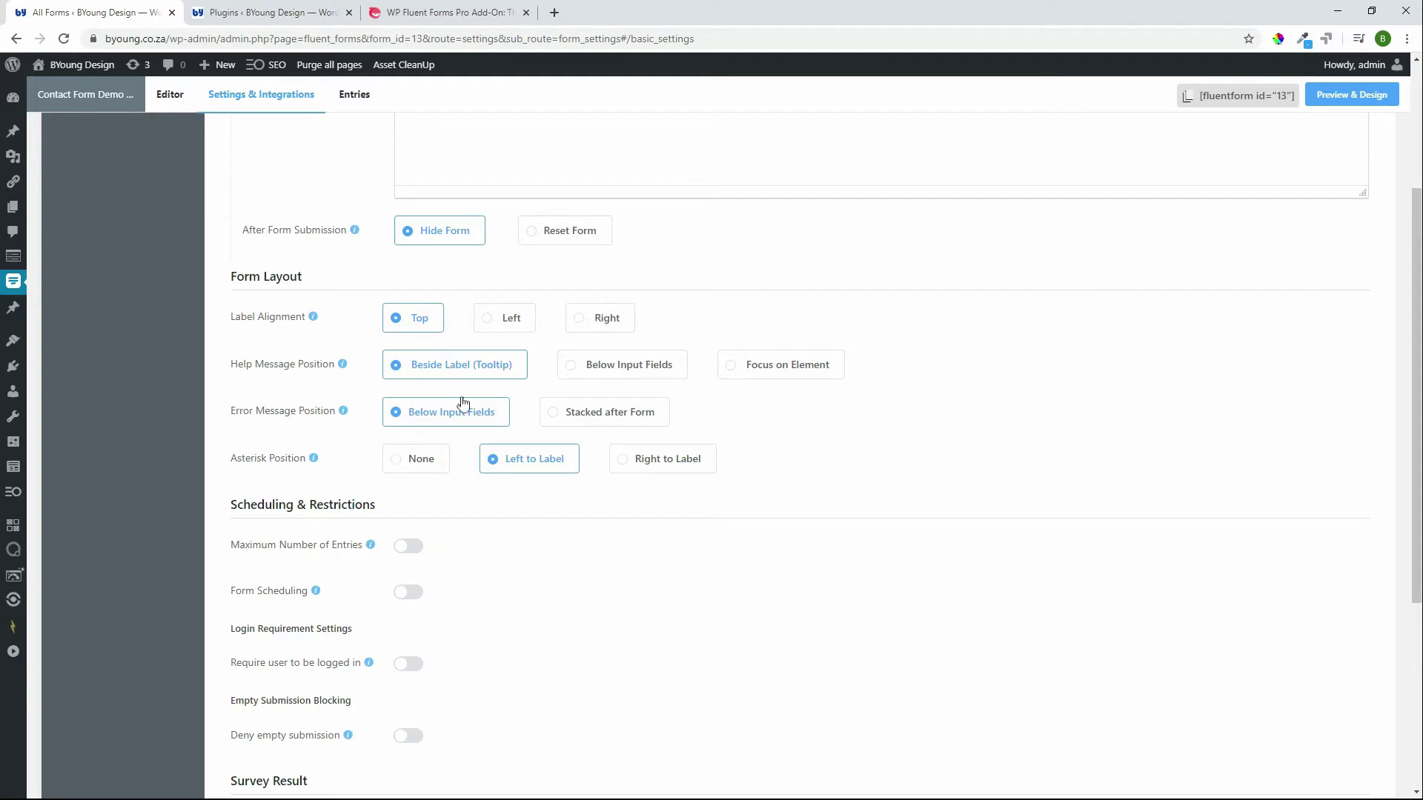
scroll(582, 568, down, 1)
scroll(582, 568, down, 2)
scroll(582, 568, down, 1)
click(406, 349)
click(974, 394)
click(638, 367)
click(404, 502)
scroll(374, 541, down, 2)
click(410, 180)
click(408, 222)
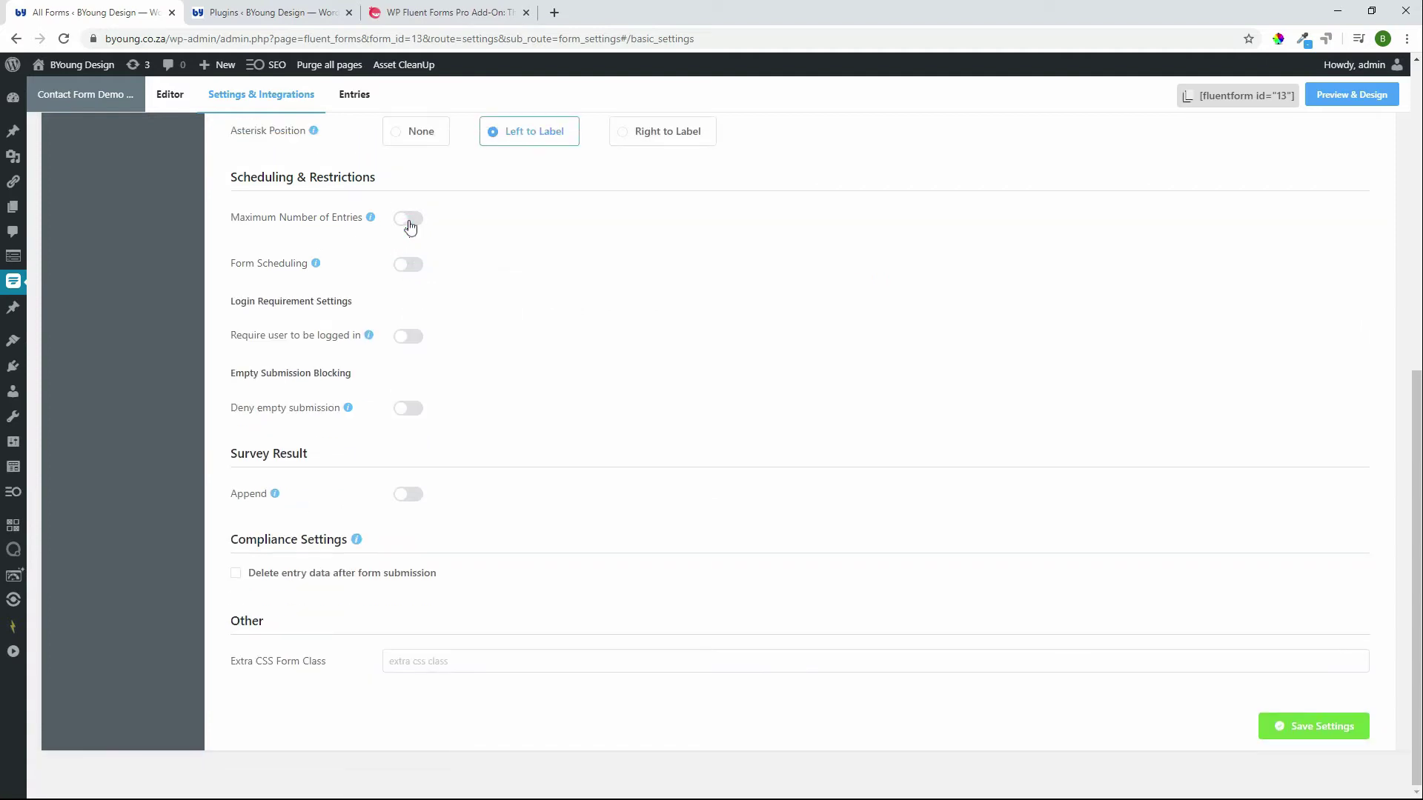
click(409, 337)
click(410, 293)
click(408, 410)
click(419, 370)
mouse_move(276, 501)
click(408, 494)
mouse_move(304, 502)
click(422, 498)
click(419, 497)
click(414, 455)
Step: Go to Email Notifications and open the form's notification for editing
mouse_move(359, 541)
click(392, 659)
scroll(481, 673, up, 7)
click(104, 187)
click(1322, 240)
Step: Insert a dash between the name and selection shortcodes in the notification subject
click(573, 341)
text(-)
click(706, 337)
Step: Browse the available subject shortcodes and close the list without inserting any
click(1340, 342)
scroll(1319, 492, down, 3)
scroll(1317, 498, up, 3)
scroll(1316, 498, up, 1)
scroll(1316, 498, down, 3)
scroll(1323, 541, down, 5)
scroll(1322, 541, down, 3)
click(763, 370)
scroll(705, 505, down, 1)
click(272, 666)
scroll(274, 567, down, 5)
mouse_move(276, 415)
click(524, 580)
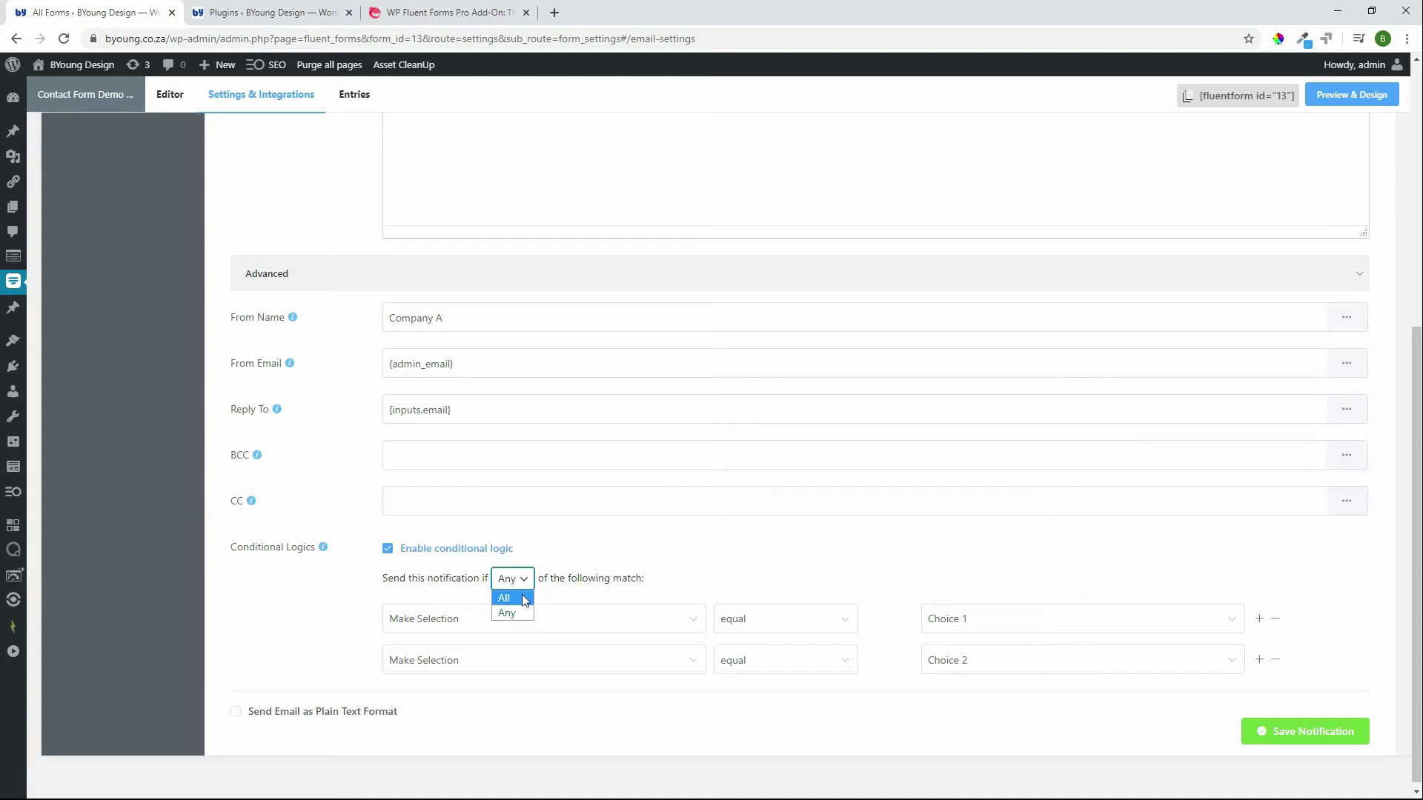
click(337, 628)
click(508, 580)
click(713, 567)
scroll(818, 430, up, 4)
scroll(815, 422, down, 3)
scroll(816, 422, down, 1)
scroll(816, 422, up, 3)
scroll(787, 445, down, 3)
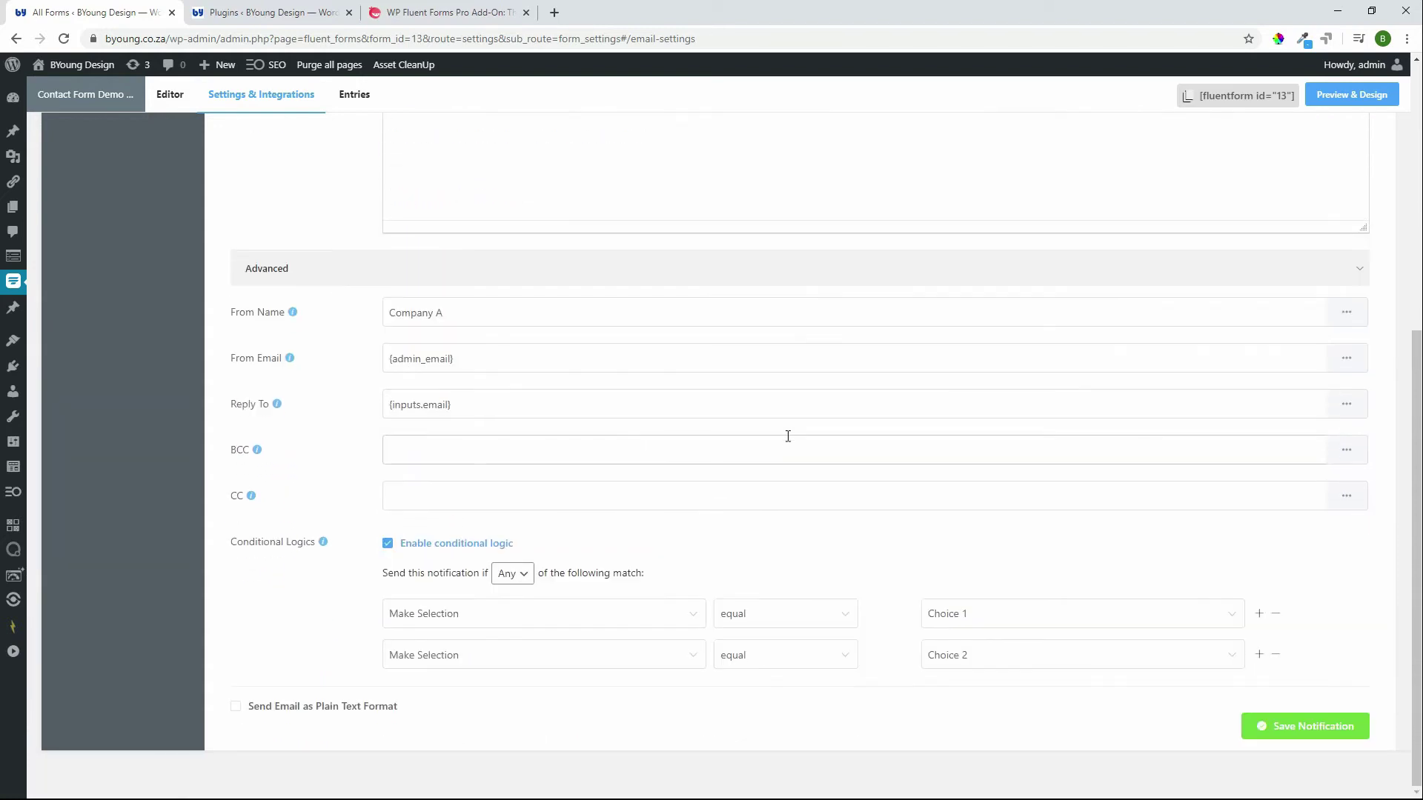
scroll(787, 435, up, 7)
Step: Edit the Choice 1 and Choice 2 confirmation, viewing its general and entry attribute shortcodes
click(118, 221)
click(1321, 267)
click(1338, 298)
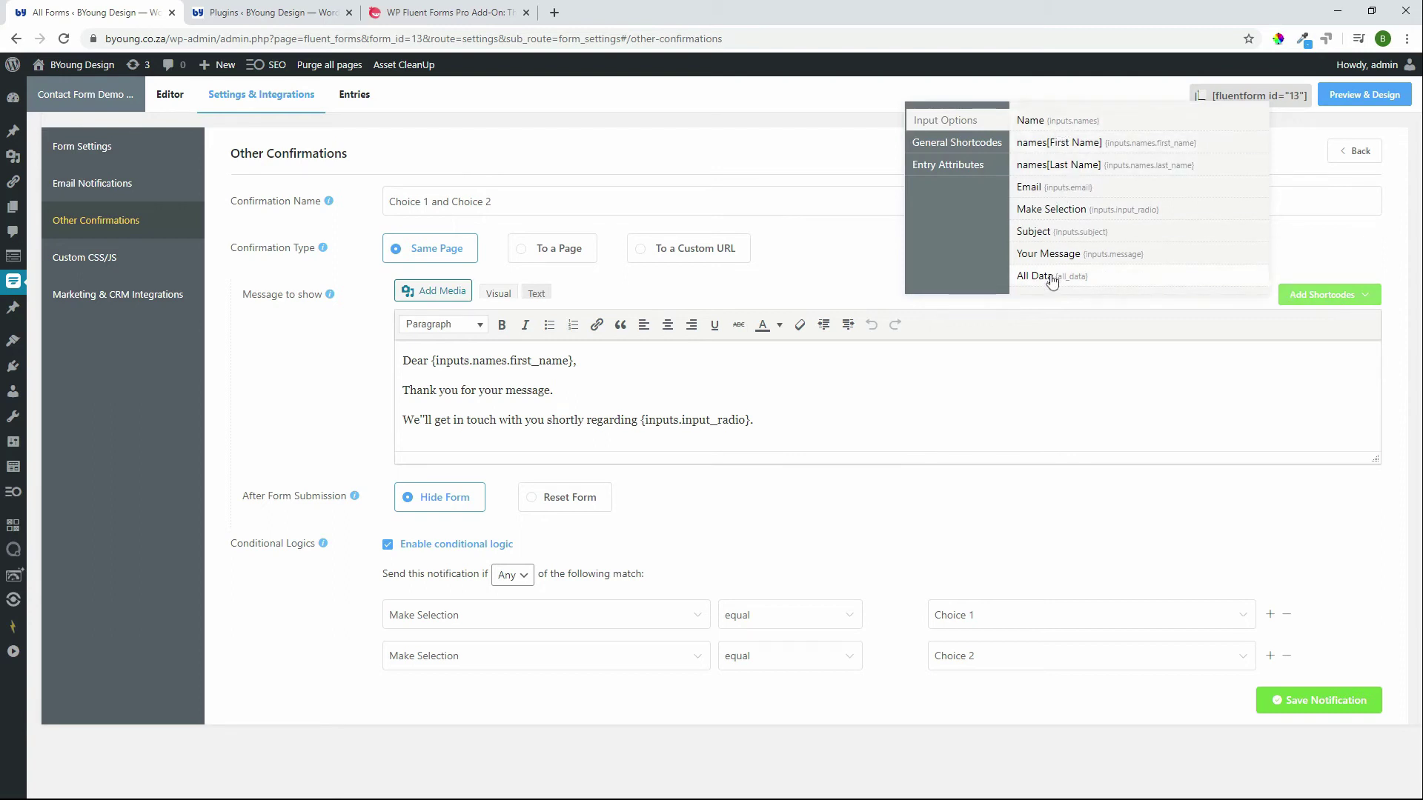
click(964, 154)
scroll(1088, 342, down, 2)
scroll(1089, 343, up, 3)
click(951, 176)
click(1338, 296)
click(770, 413)
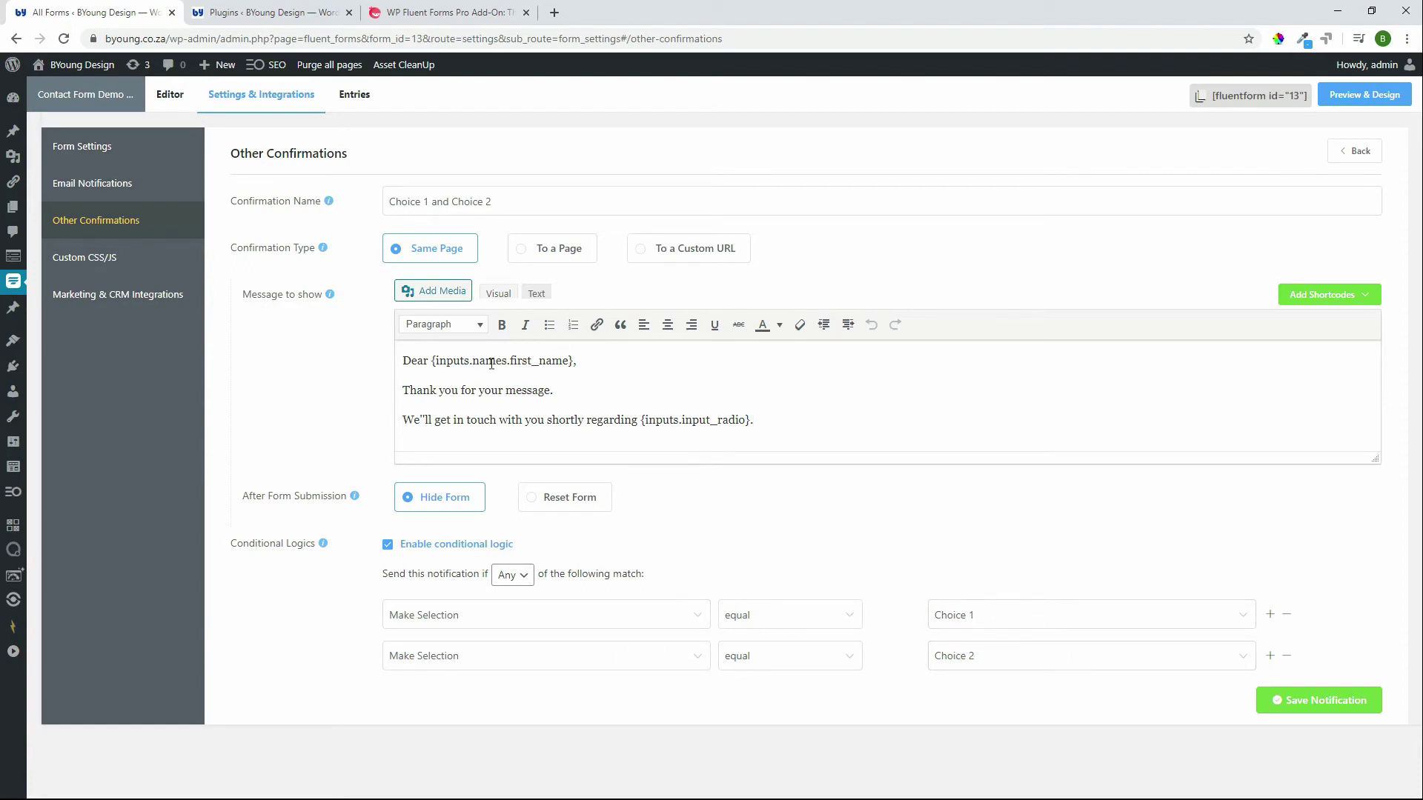
Step: Open the contact form's Custom CSS/JS settings, coming back from Ninja Tables via browser Back
click(83, 254)
click(104, 260)
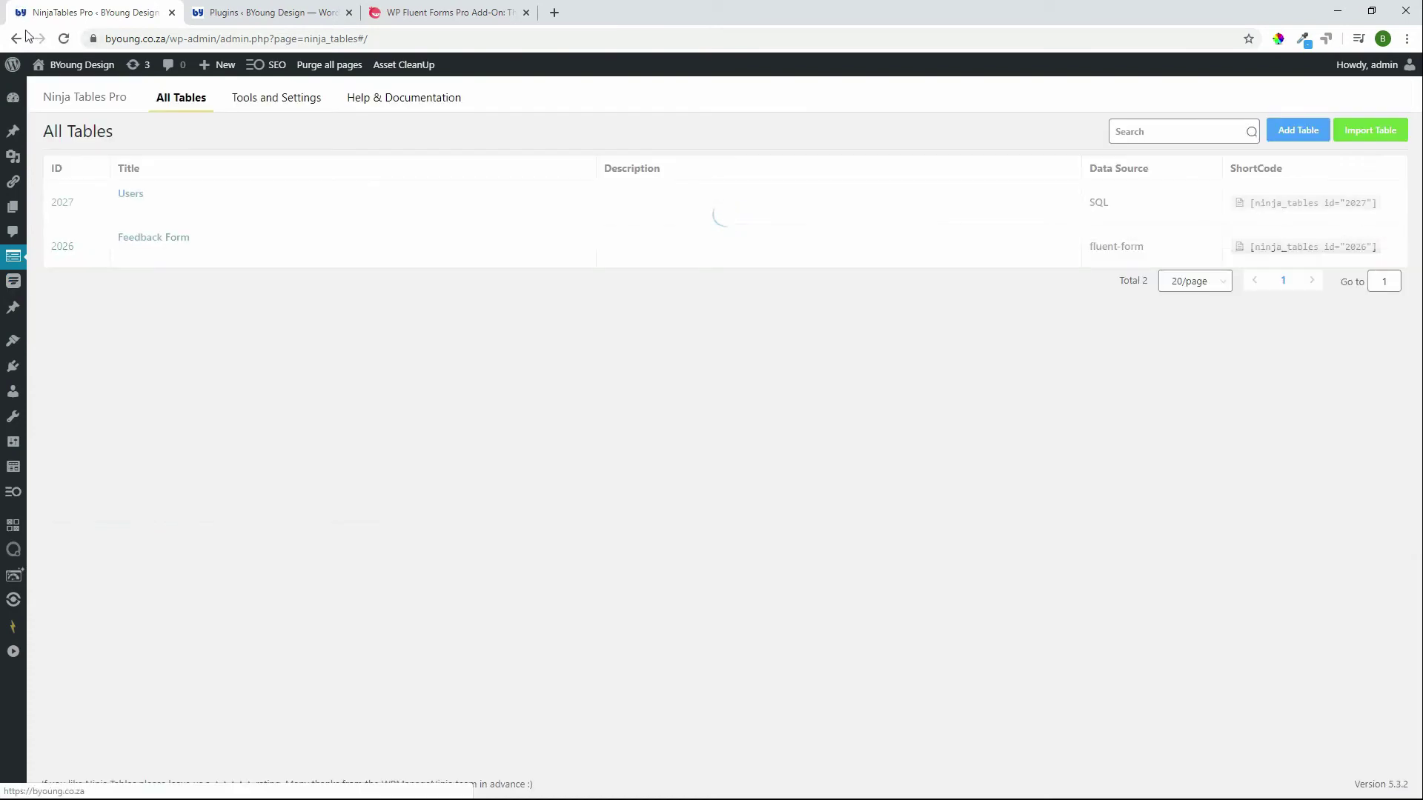
click(25, 36)
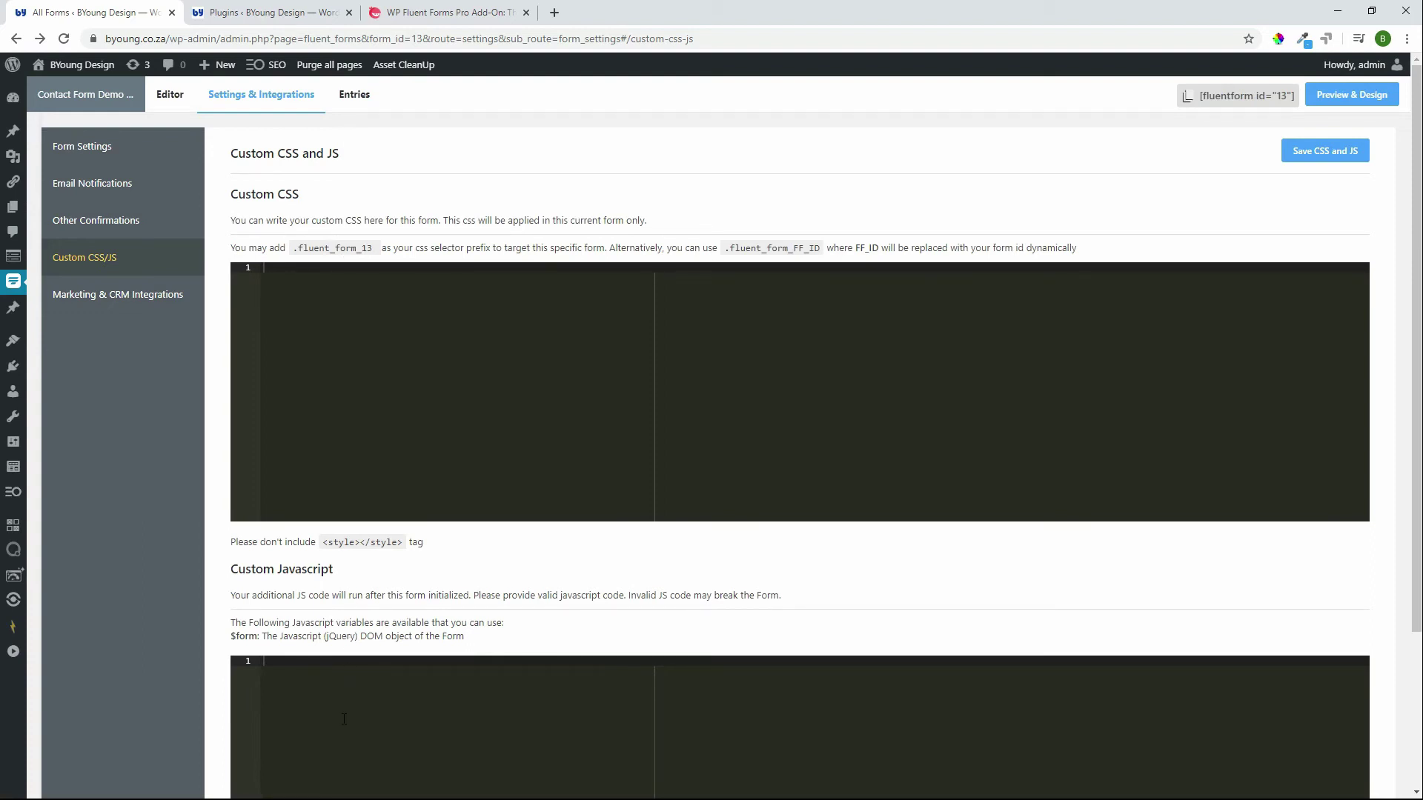
scroll(344, 719, down, 3)
scroll(343, 719, up, 3)
Step: In Marketing & CRM Integrations, open the Option 4 Google Sheets feed's settings
click(132, 306)
click(1286, 244)
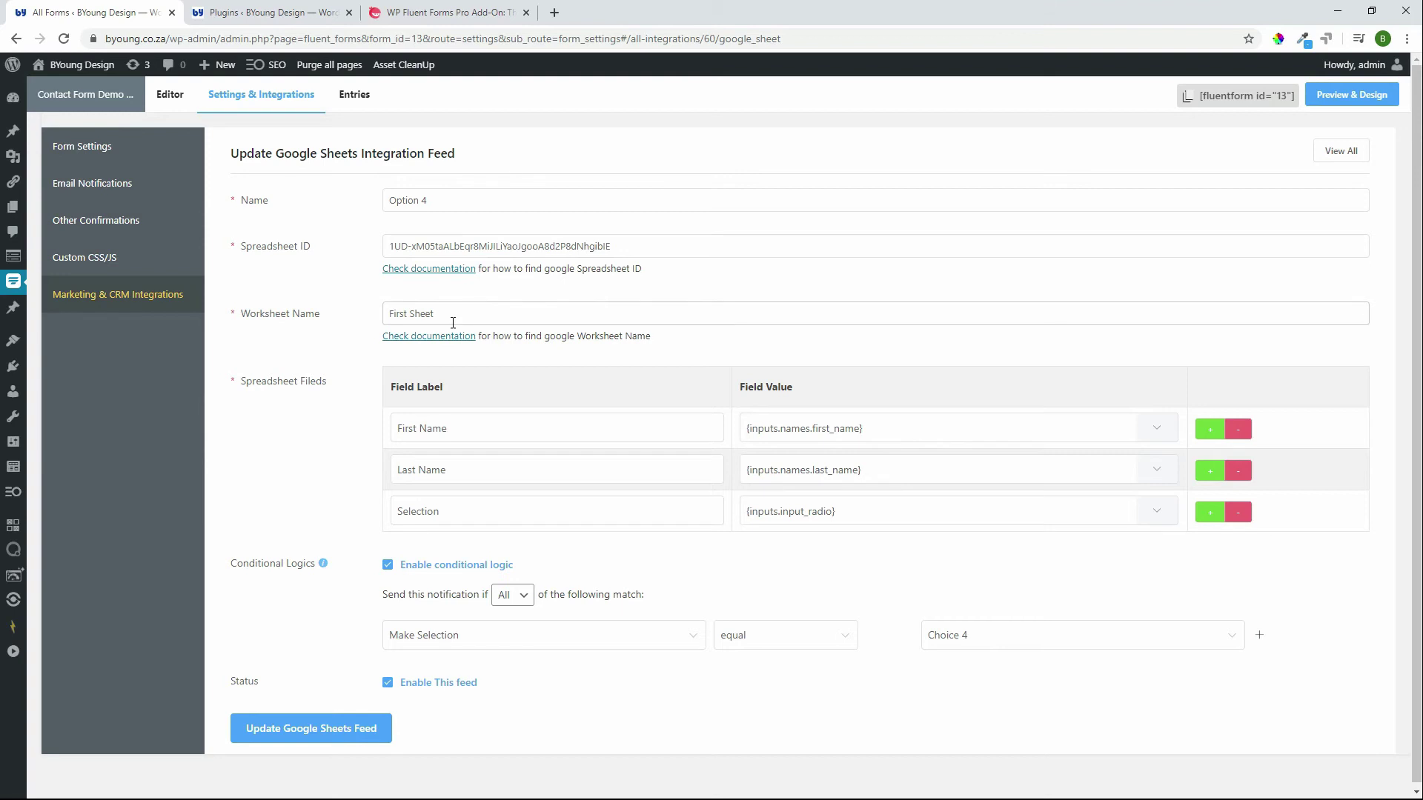
click(453, 320)
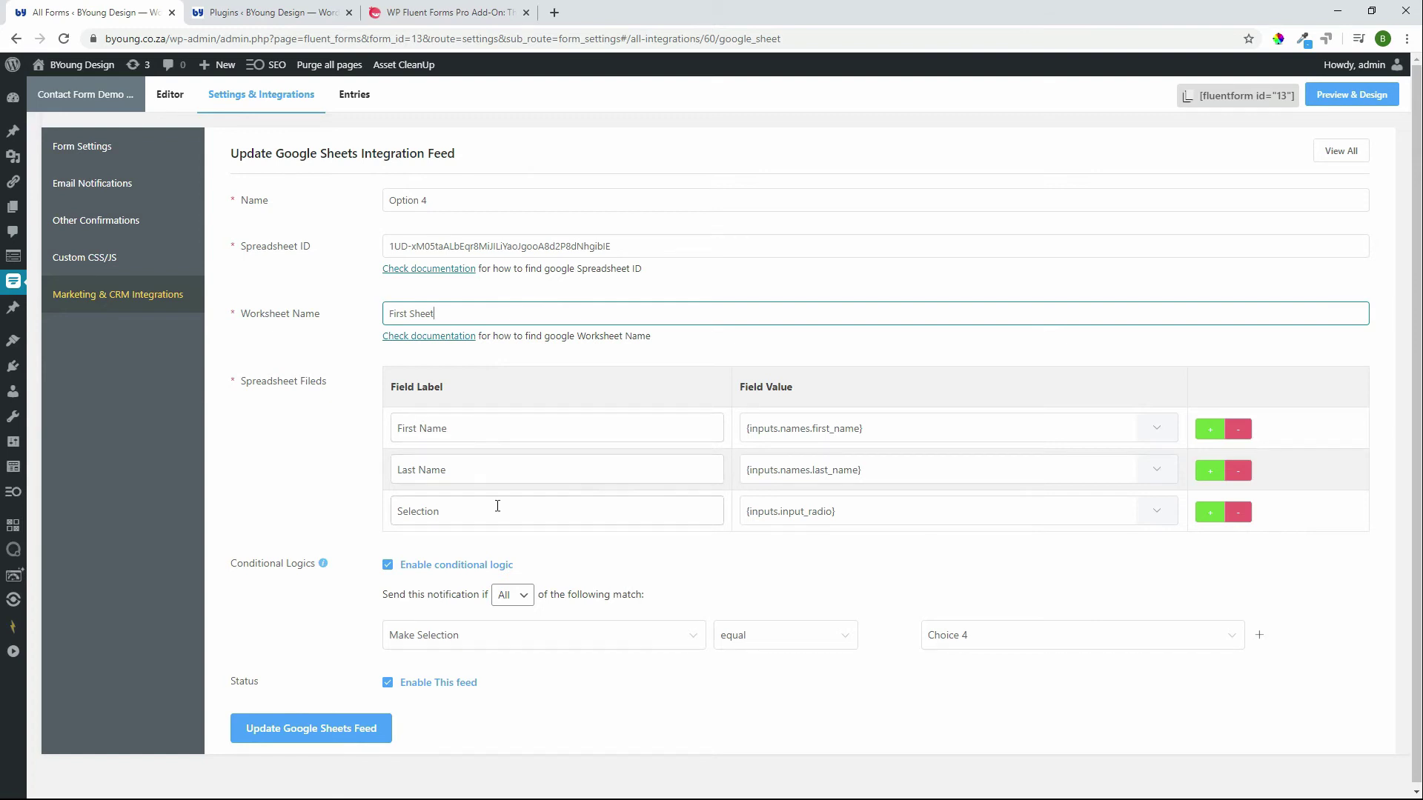
click(1147, 520)
click(835, 558)
click(586, 512)
click(470, 467)
click(486, 420)
click(566, 477)
click(556, 512)
Step: Return to the Editor tab and drop a Simple Text field below Your Message
click(181, 93)
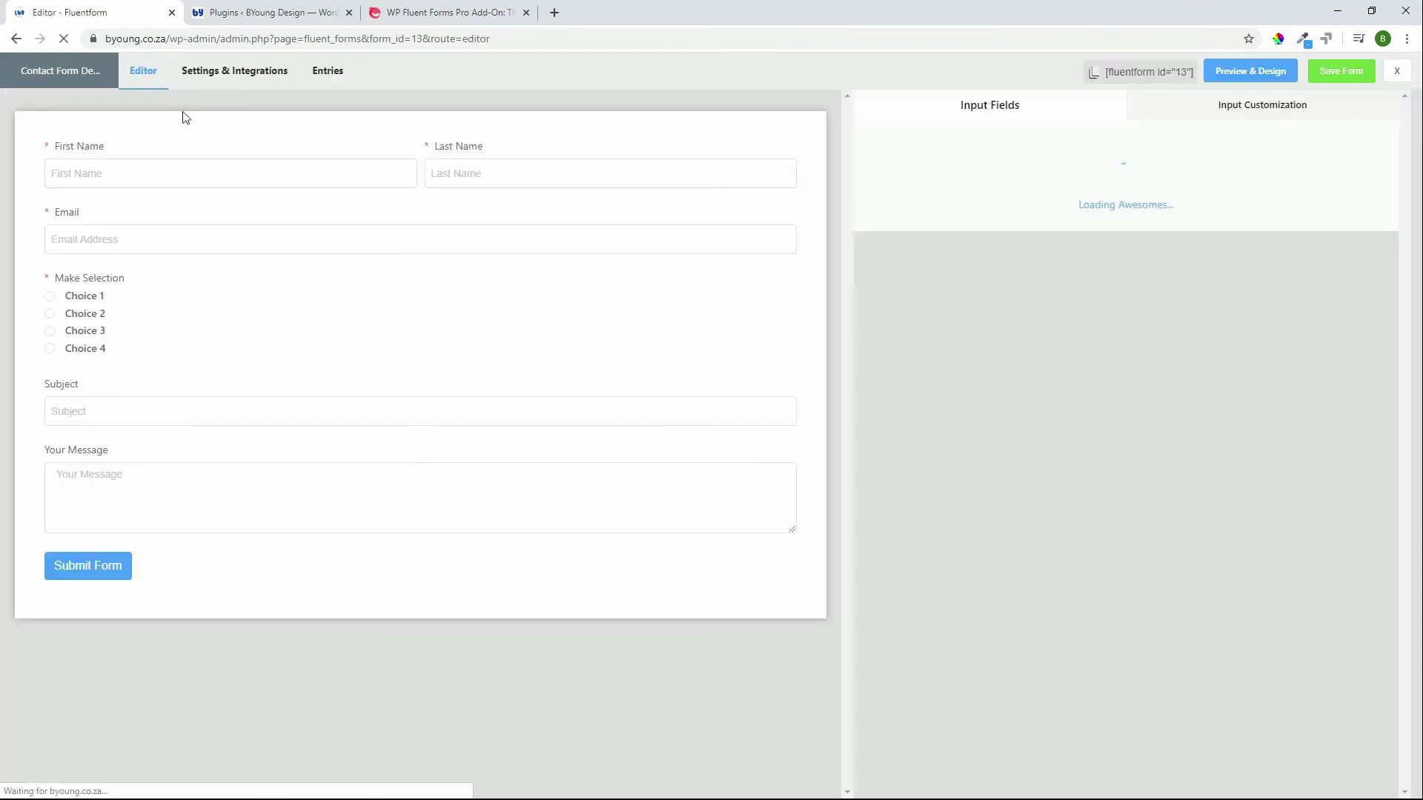
mouse_move(215, 242)
drag(1292, 214, 1311, 237)
click(1311, 232)
Step: Delete the new Text Input field with the trash icon, then expand Advanced Fields
drag(389, 578, 380, 581)
click(450, 582)
click(757, 274)
click(960, 552)
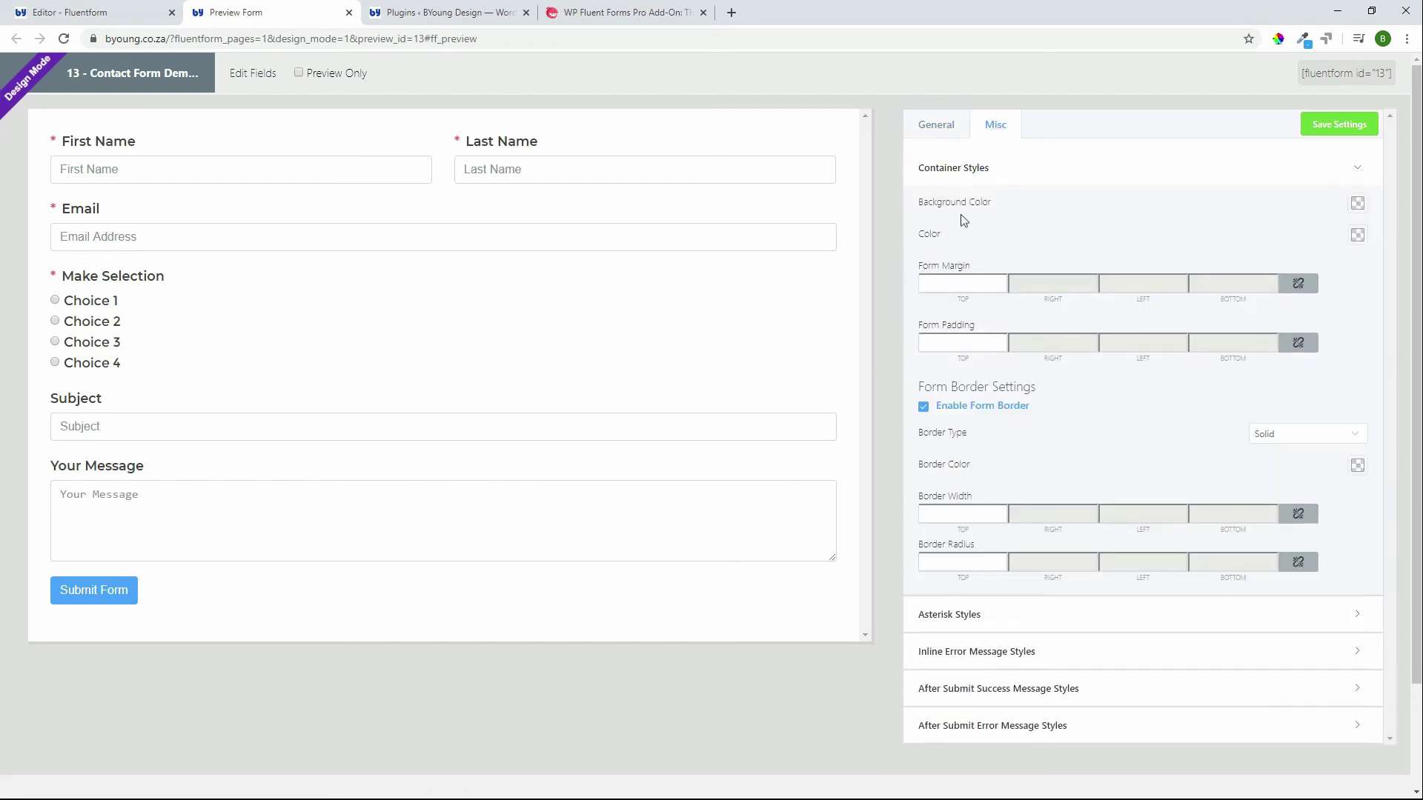
Step: Set the form container's Background Color to a near-white shade
click(1368, 214)
click(1242, 250)
mouse_move(1253, 246)
mouse_down()
mouse_move(1379, 226)
mouse_move(1159, 283)
mouse_up()
drag(1242, 244, 1180, 226)
click(935, 285)
Step: Set Form Padding to 15 and Border Width to 0
click(943, 338)
text(15)
click(953, 514)
text(10)
double_click(960, 514)
text(0)
Step: Save the container styles and set the Label Styles colour to red
click(1312, 132)
click(926, 133)
click(379, 180)
click(926, 241)
click(956, 211)
click(1358, 243)
click(1384, 258)
Step: Make the placeholder colour medium blue with Placeholder Typography font size 18
click(948, 360)
click(1356, 317)
mouse_move(1281, 371)
mouse_down()
mouse_move(1259, 457)
mouse_move(1202, 411)
mouse_move(1224, 387)
mouse_up()
click(1393, 420)
mouse_move(1290, 422)
mouse_down()
mouse_move(1302, 369)
mouse_move(1410, 330)
mouse_up()
click(1130, 321)
click(1359, 353)
text(18)
click(1313, 435)
click(1120, 336)
Step: Set Input & Textarea Normal text color to green rgba(108,251,0,1) and save
click(1133, 256)
click(1344, 351)
click(1396, 401)
click(611, 182)
click(584, 216)
click(106, 312)
click(1347, 351)
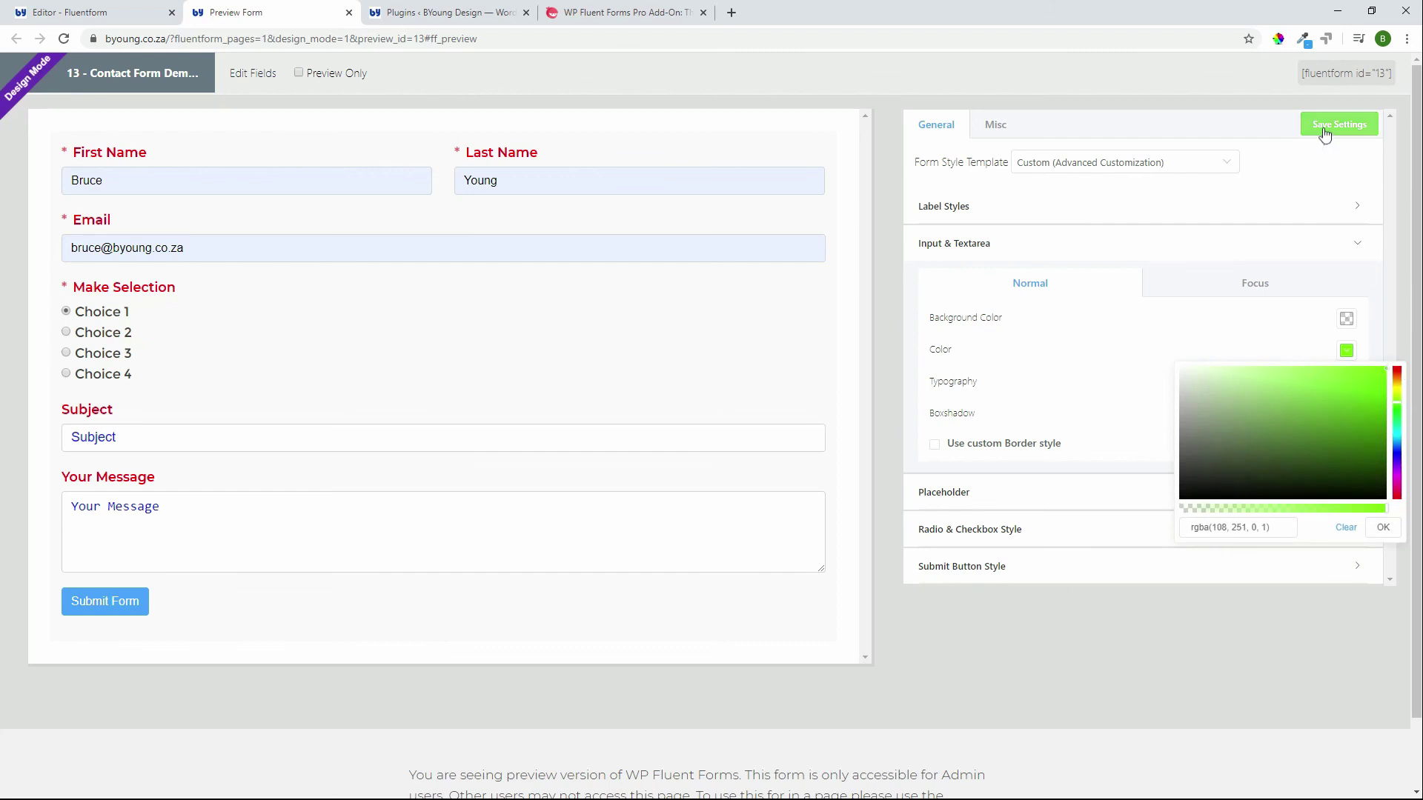
click(1325, 133)
Step: Retype the Last Name and First Name in the preview and clear the Email field
click(530, 181)
drag(531, 181, 444, 187)
click(460, 331)
double_click(140, 181)
triple_click(201, 248)
key(BackSpace)
Step: Set the Input & Textarea Focus background colour to bright red and save
click(1252, 284)
click(1350, 326)
click(1321, 372)
drag(1321, 372, 1403, 342)
click(1410, 346)
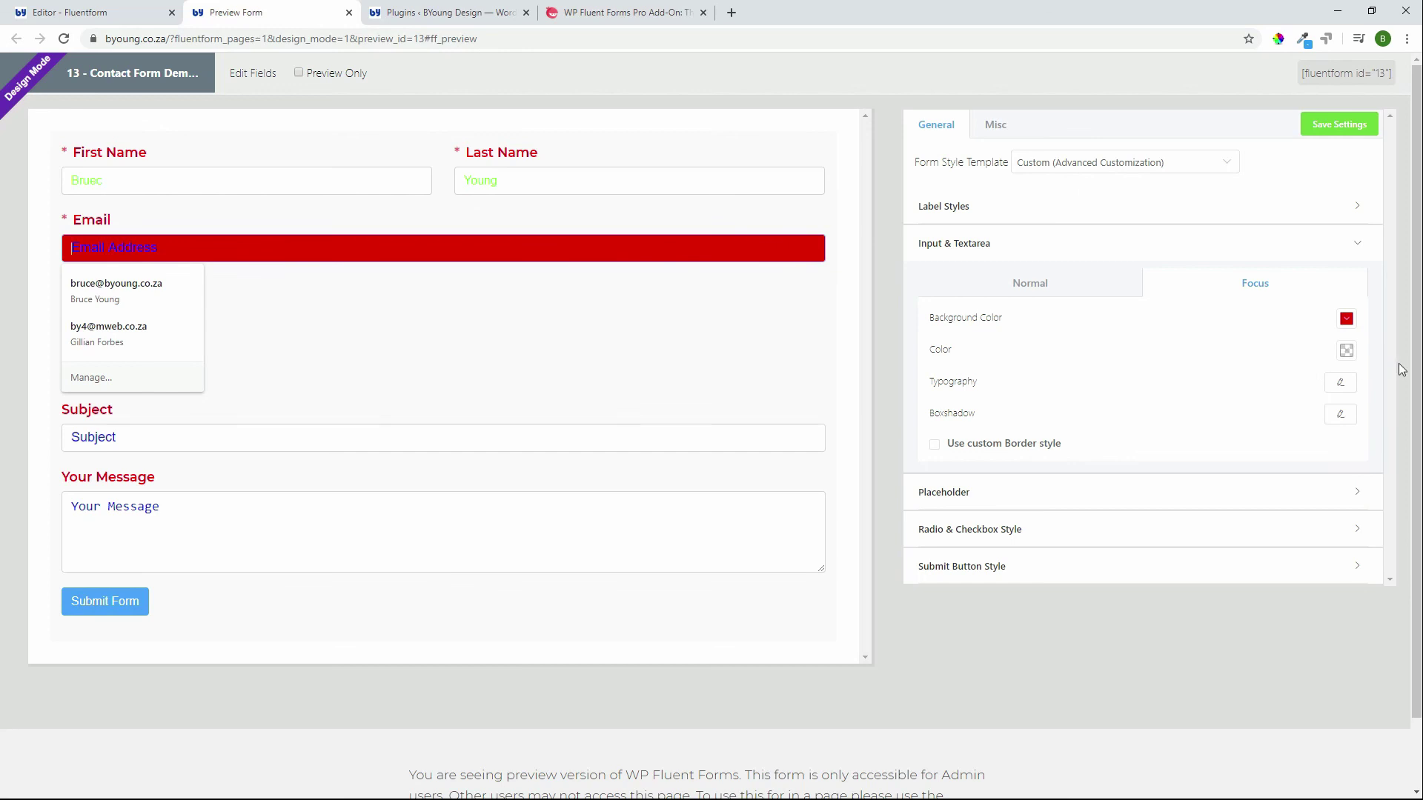
click(1346, 351)
click(502, 258)
click(1171, 401)
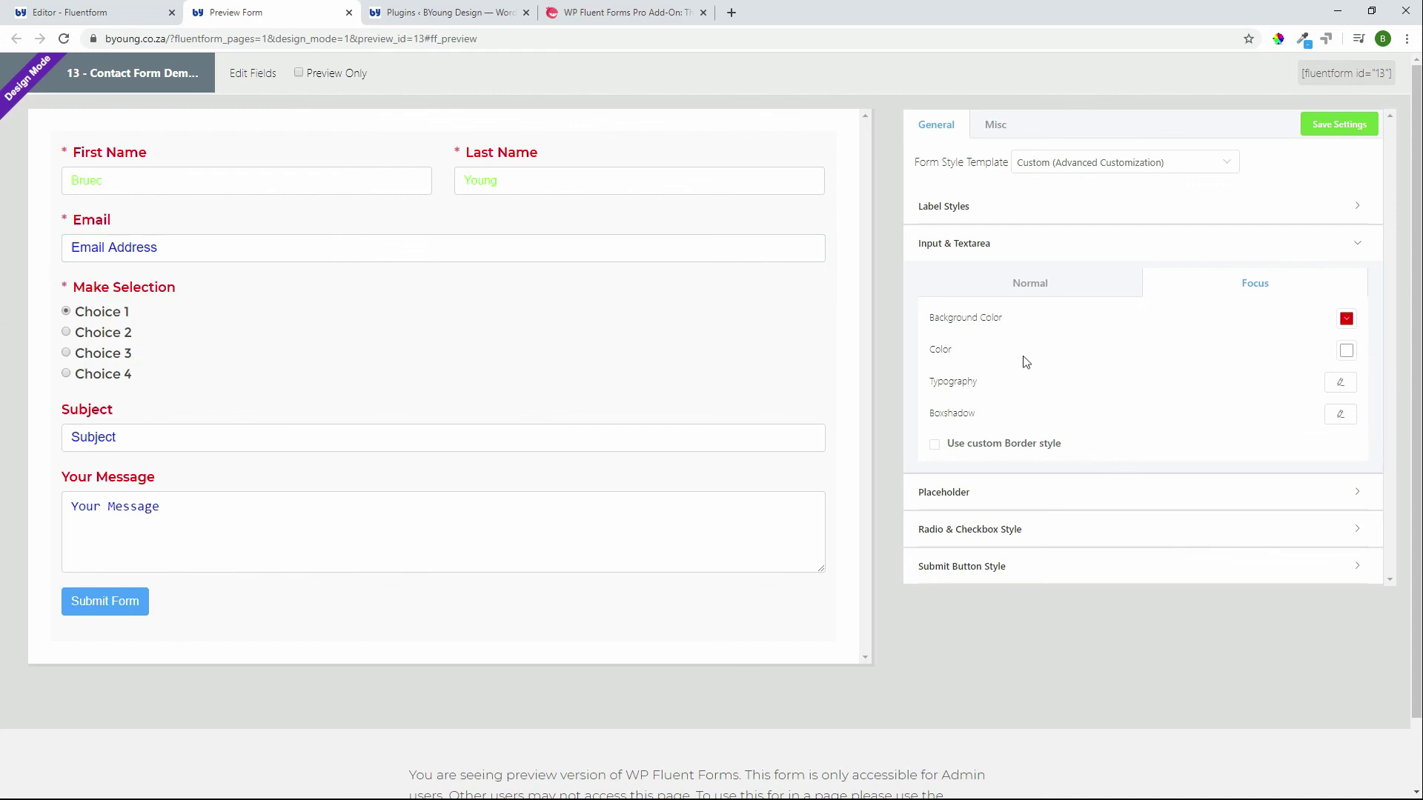
click(1345, 355)
click(1118, 353)
click(1341, 126)
Step: Focus First Name, Last Name, Email, Subject and message to check the red background
click(590, 185)
click(246, 185)
click(578, 185)
click(682, 294)
click(347, 244)
click(362, 343)
click(190, 432)
click(467, 511)
click(385, 178)
click(524, 178)
Step: Refill Email from the saved suggestion, Subject with 'subject' and the message with 'Message'
click(222, 249)
click(137, 295)
click(127, 437)
text(subject)
click(267, 512)
text(Message)
Step: Under Submit Button Style, set Button Width to 100%, leaving the custom border off
click(362, 332)
click(1042, 567)
click(993, 744)
click(992, 743)
click(1259, 526)
text(100%)
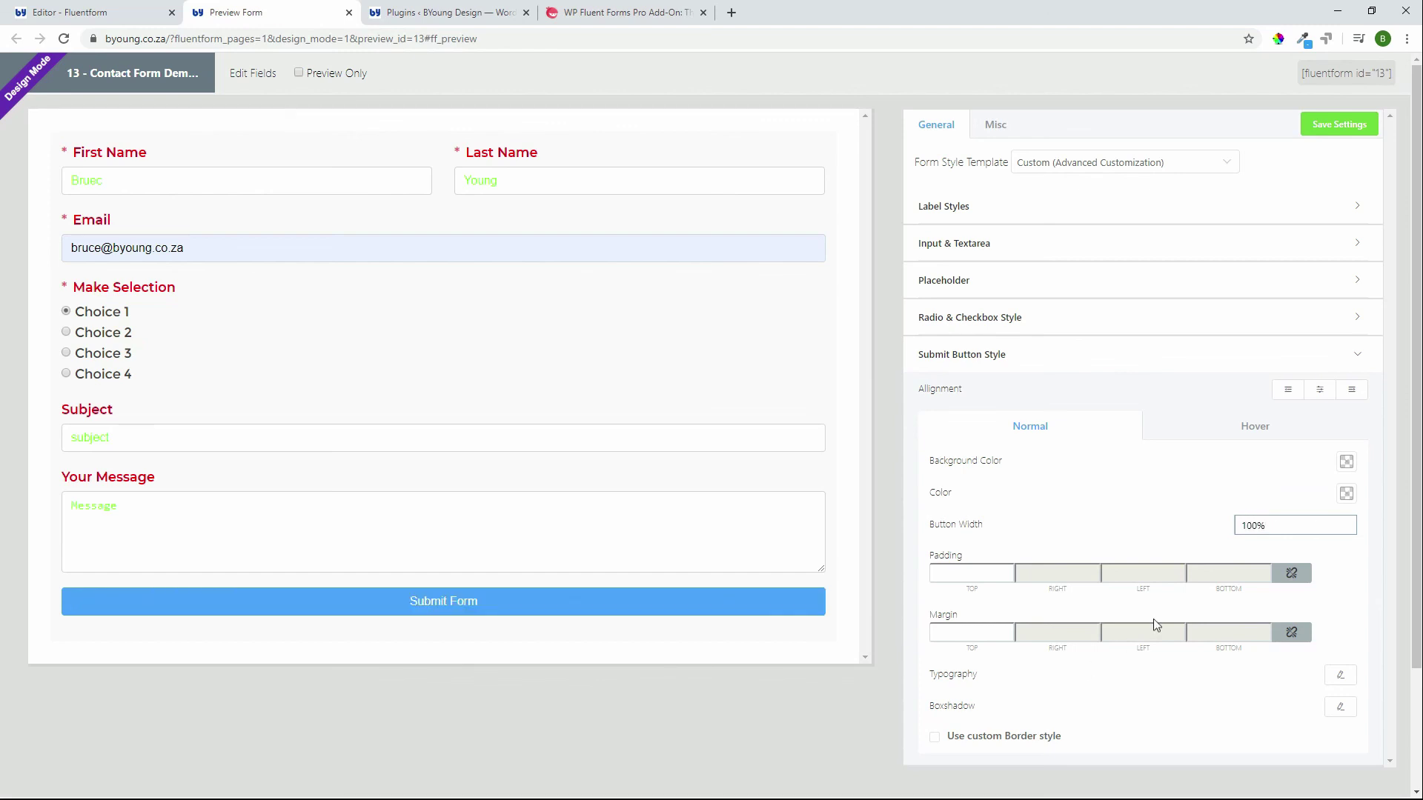
scroll(1079, 604, down, 1)
scroll(1079, 604, down, 2)
scroll(727, 492, up, 2)
Step: Save the button styling, switch to Preview Only, and submit with Last Name empty
click(1339, 124)
click(352, 82)
double_click(775, 180)
key(Escape)
click(768, 354)
click(702, 614)
Step: Re-enter the last name and submit the completed contact form
click(819, 183)
click(667, 415)
click(704, 633)
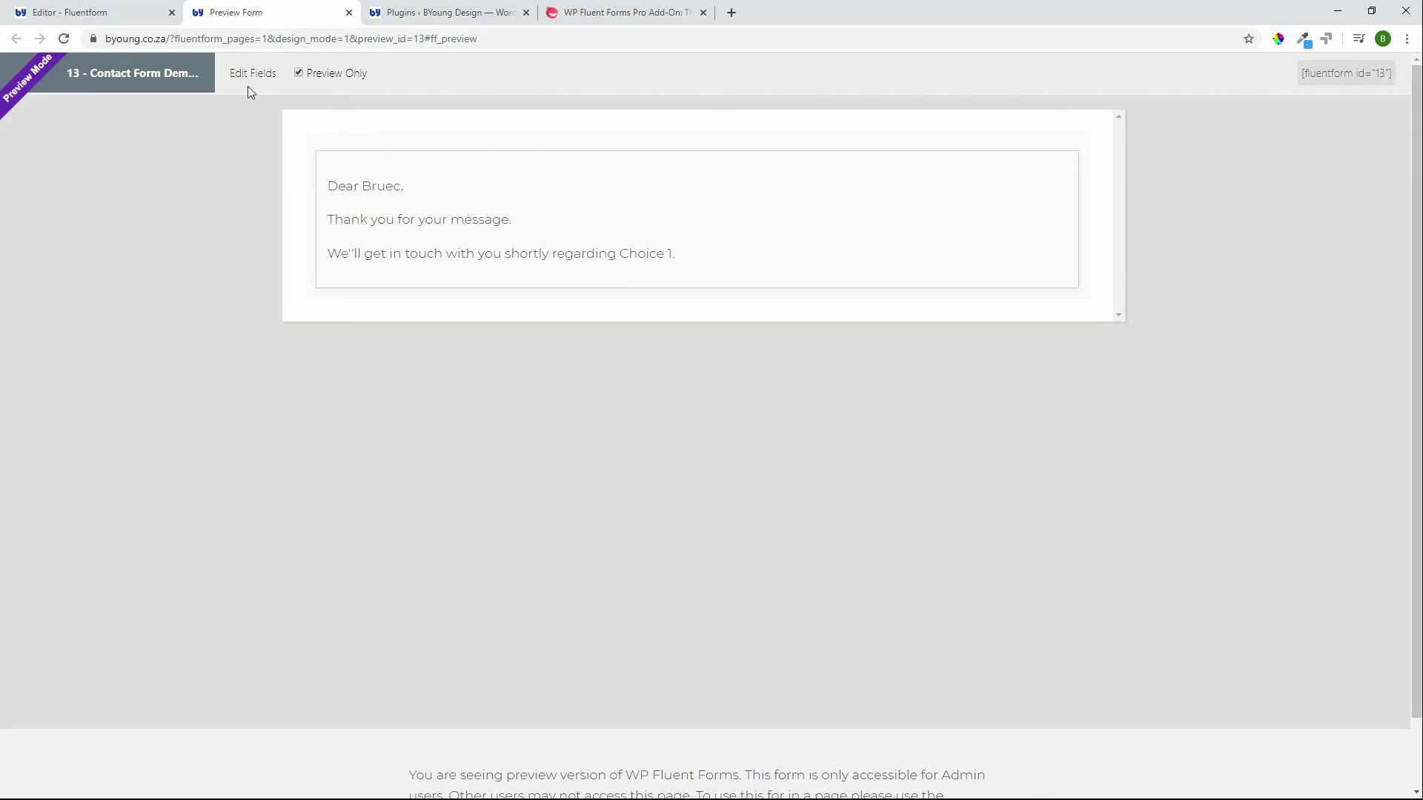
Step: Return to Edit Fields, confirm the Rename Form dialog, and copy the form's shortcode
click(252, 73)
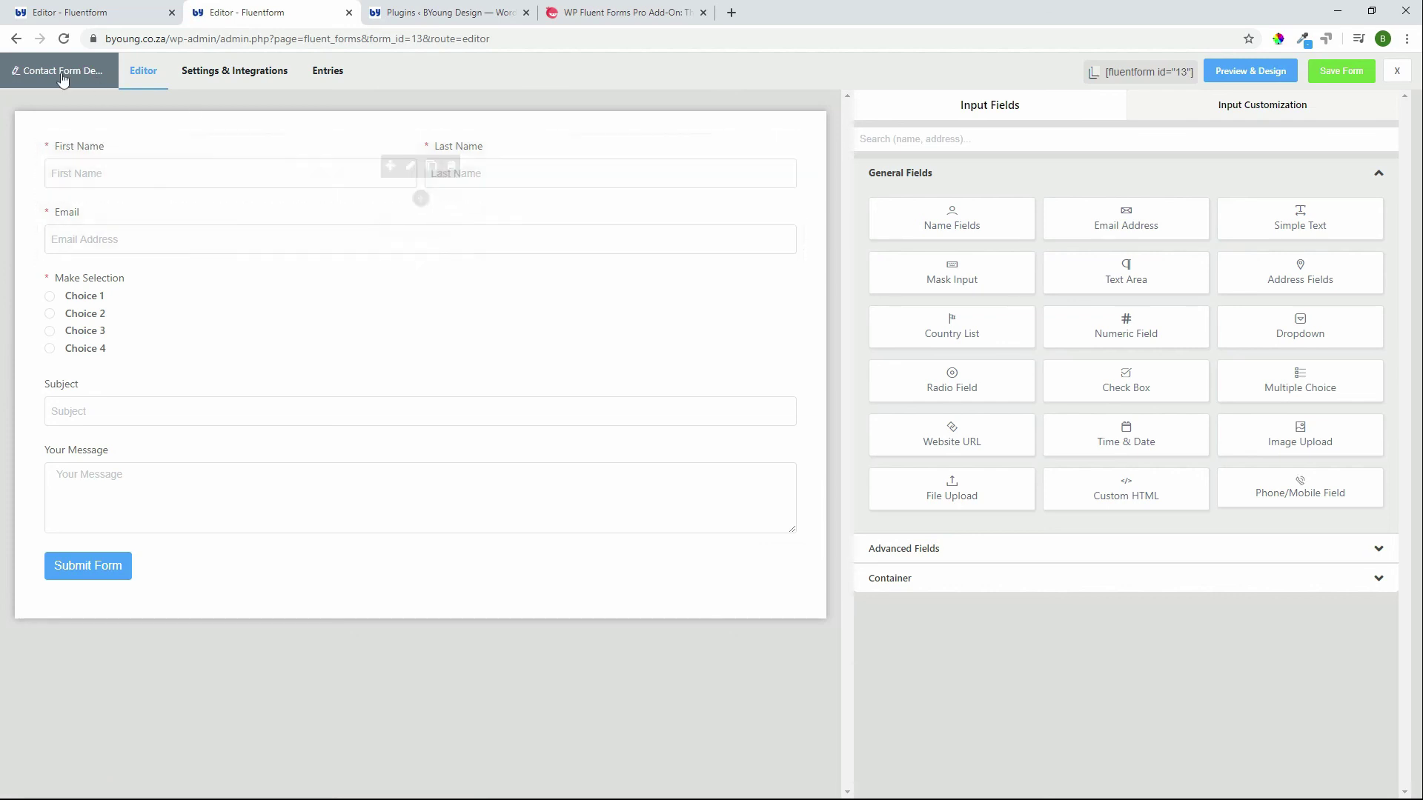
click(37, 74)
click(1030, 304)
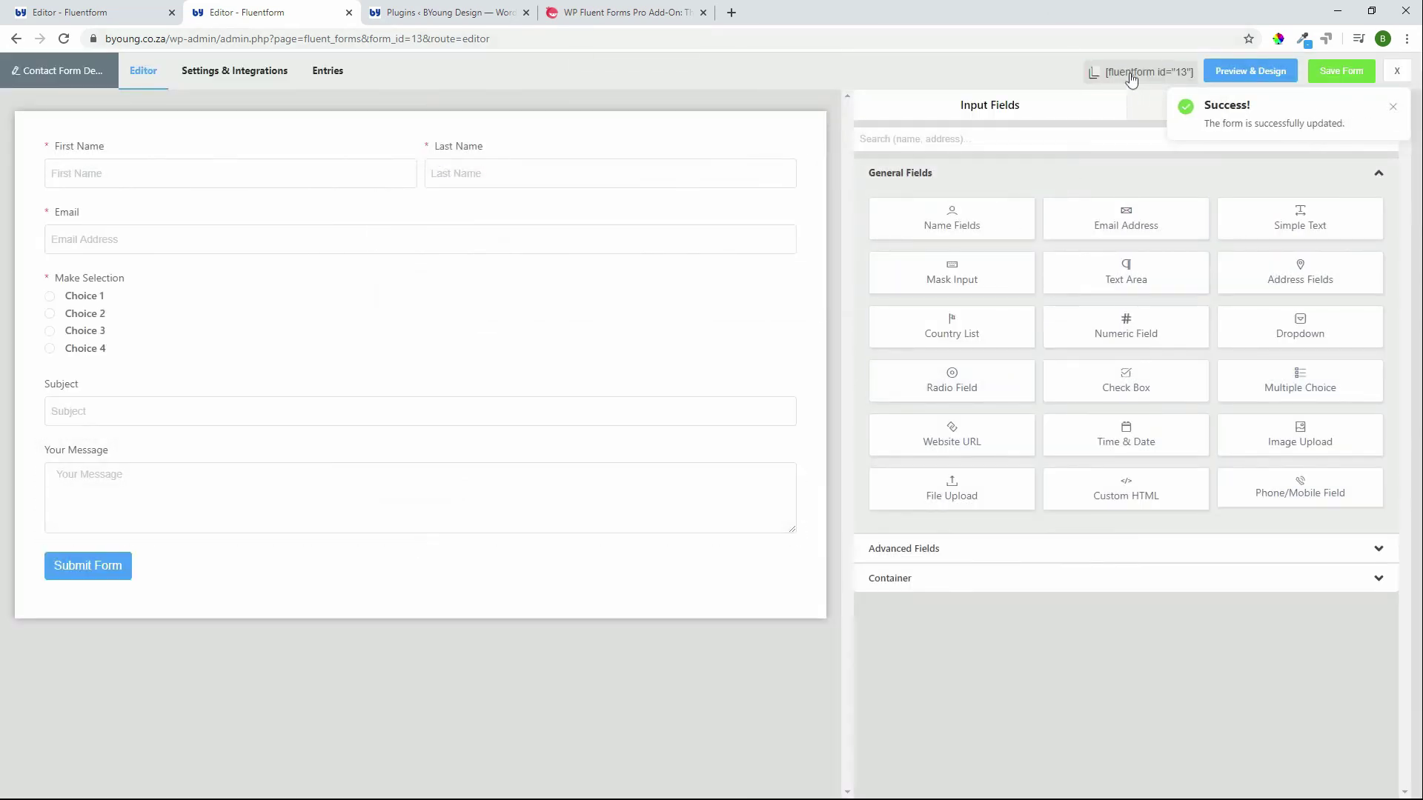
click(1132, 80)
Step: Exit the form editor to the All Forms list showing 12 forms
click(1396, 70)
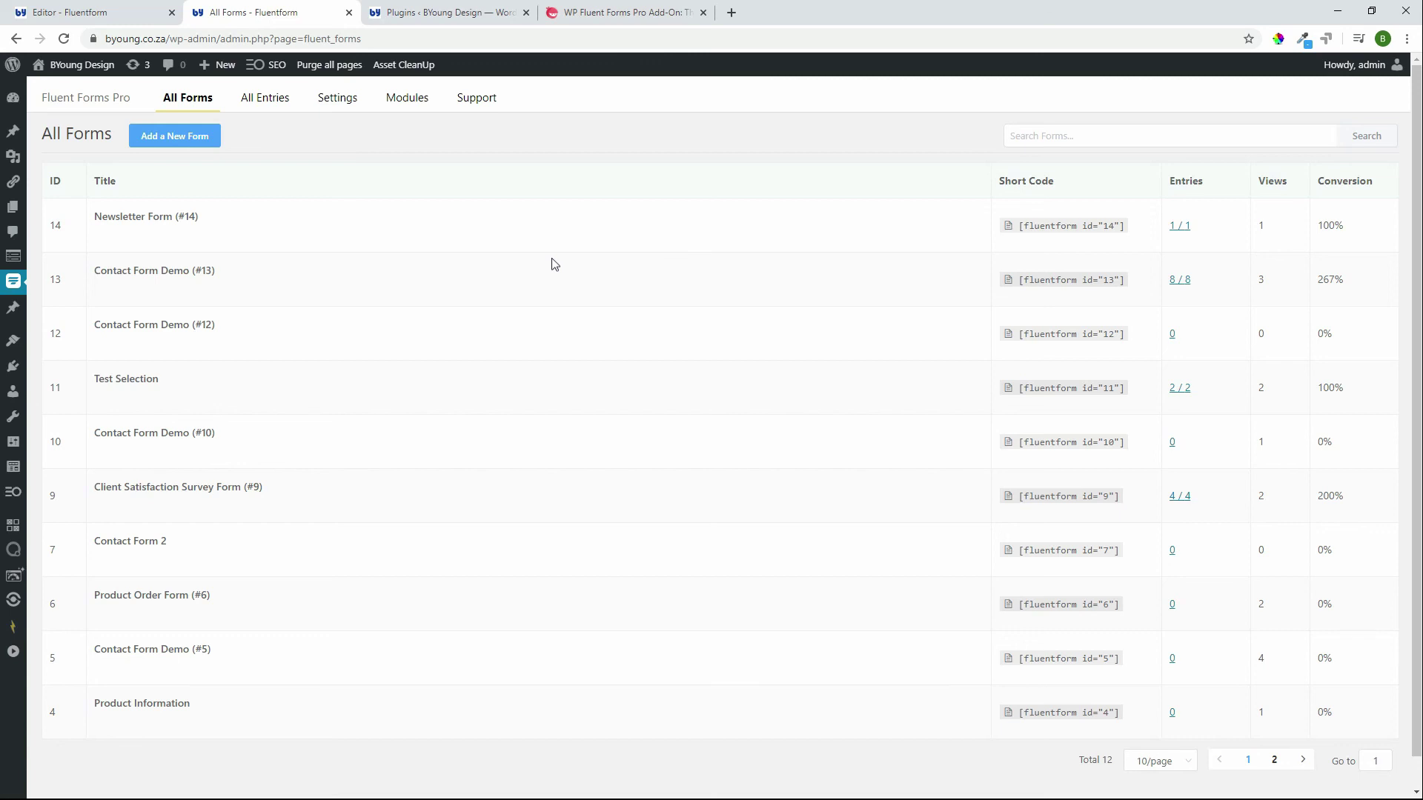